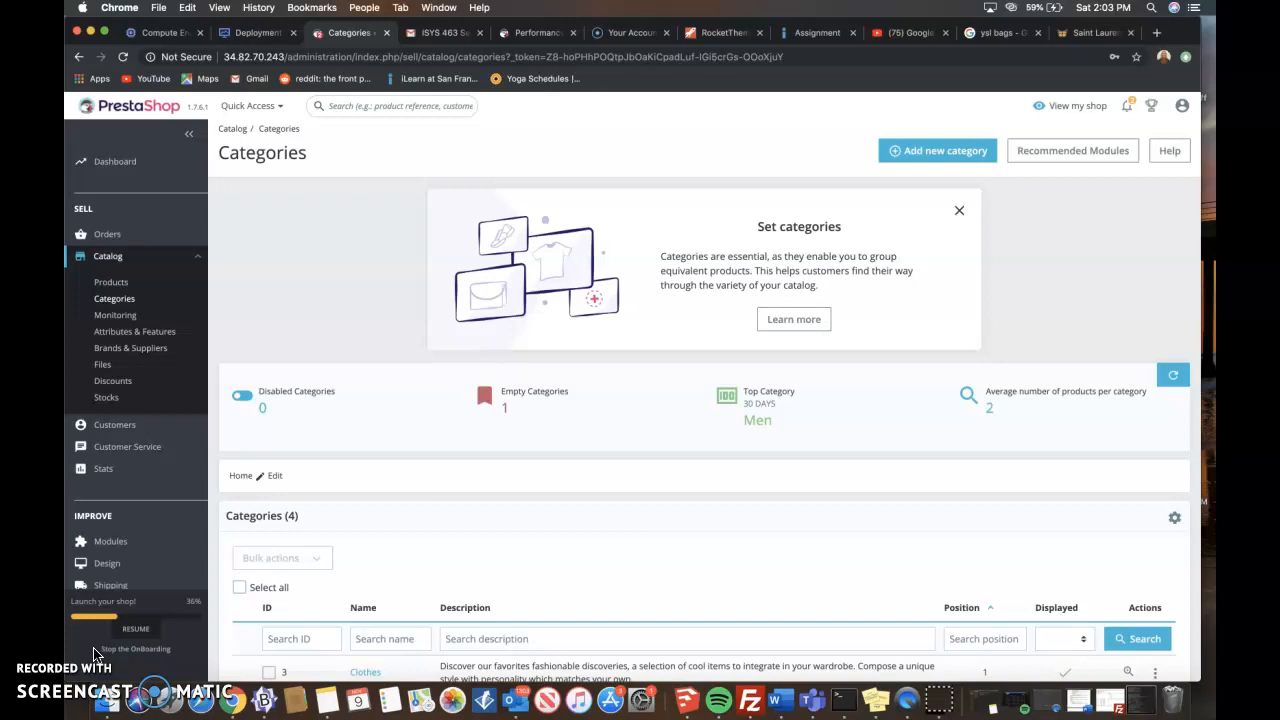
- Create a new category named Handbags under Home with the default settings and save it
{"action": "left_click", "coordinate": [93, 655]}
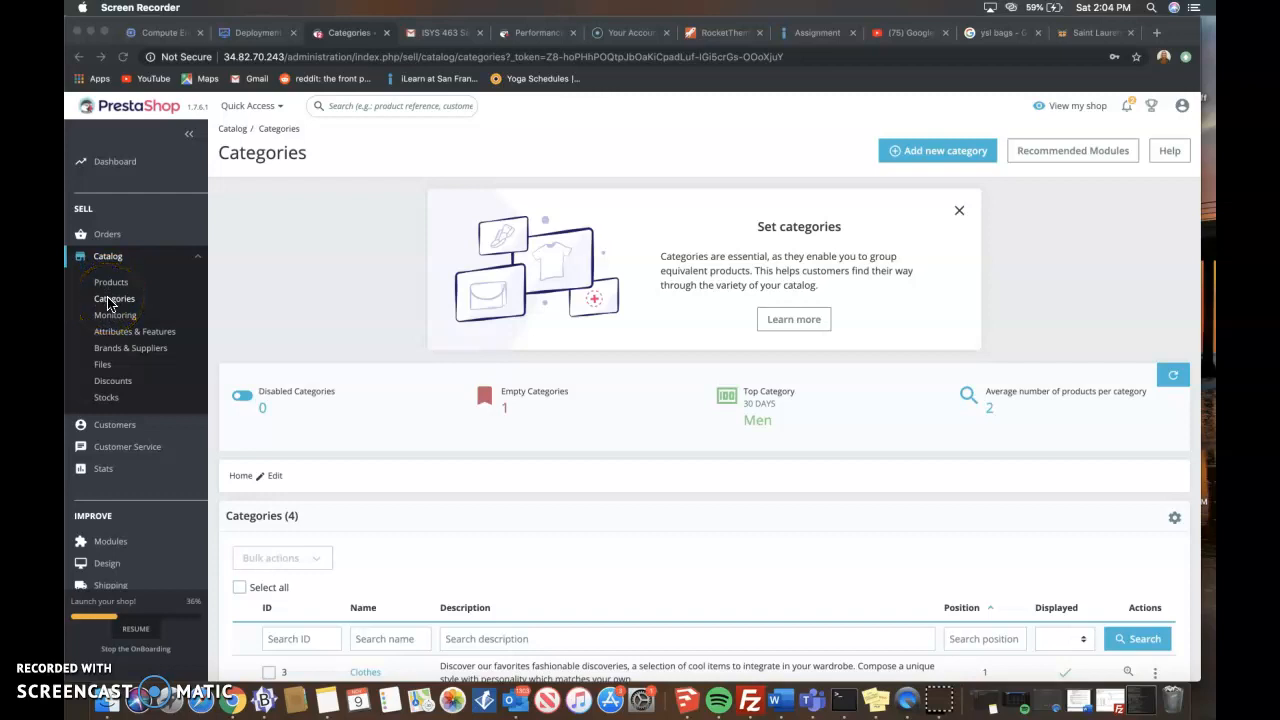
{"action": "left_click", "coordinate": [920, 151]}
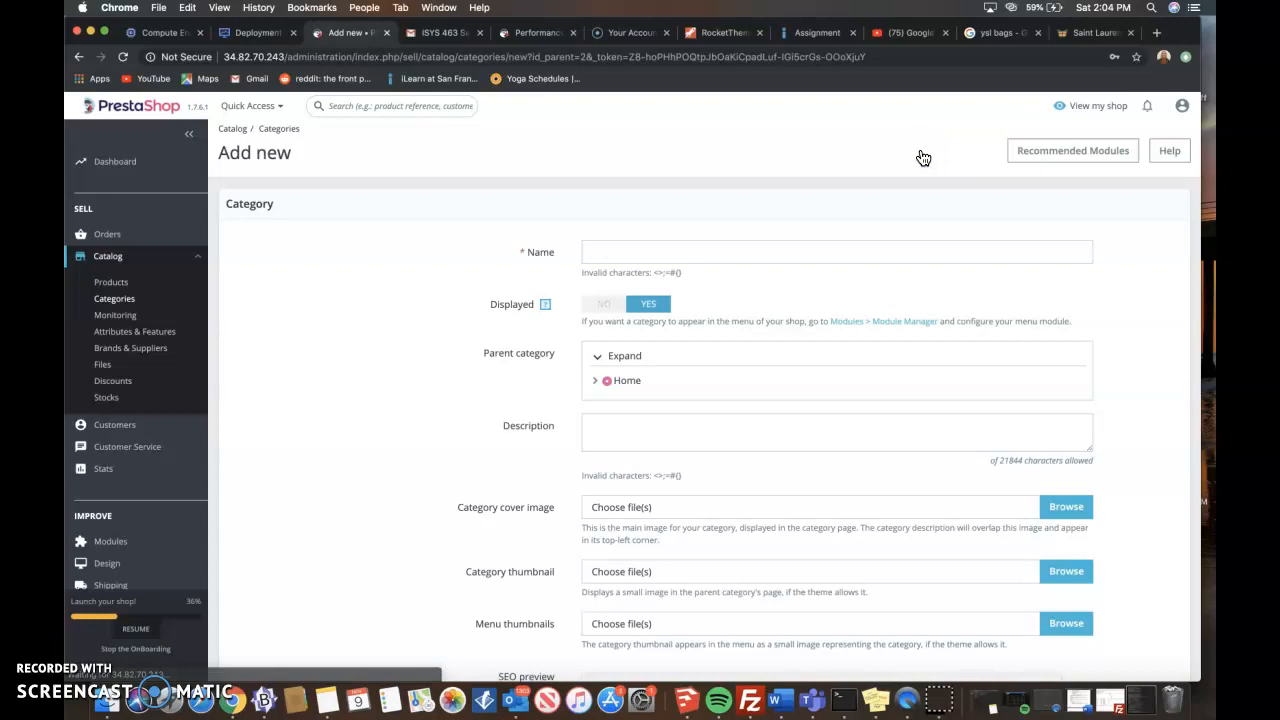
{"action": "left_click", "coordinate": [737, 243]}
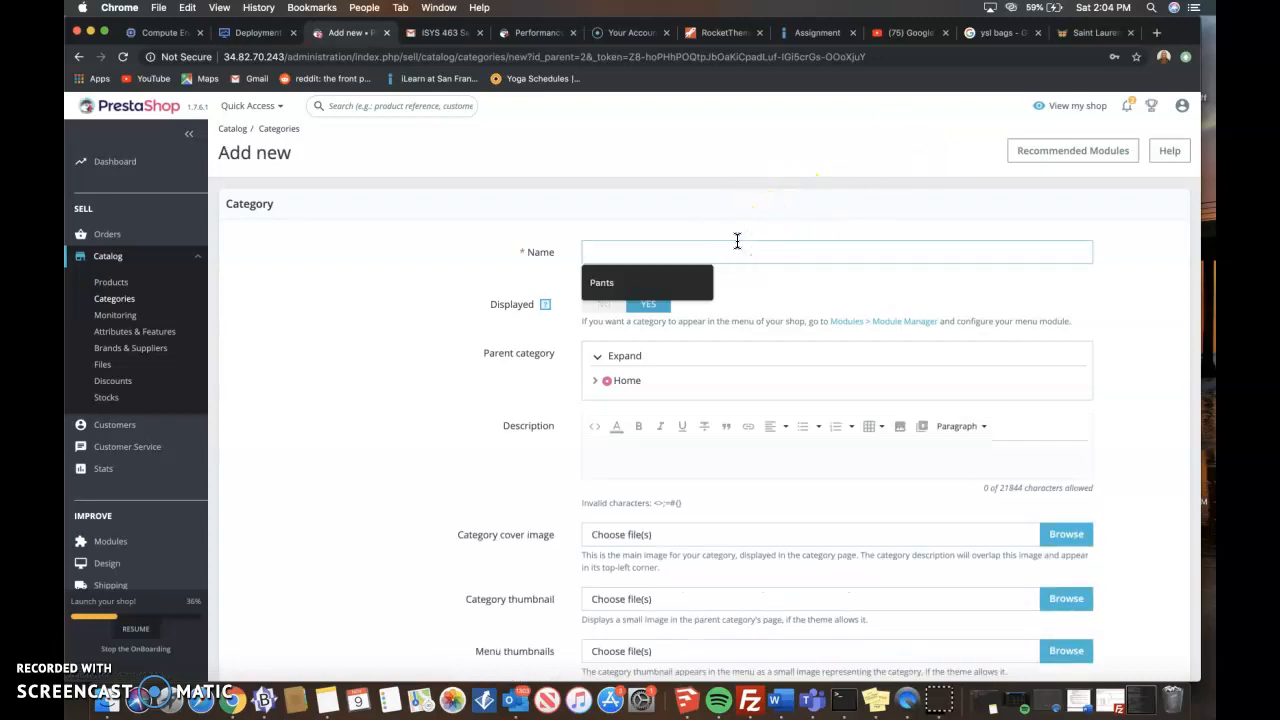
{"action": "type", "text": "Han"}
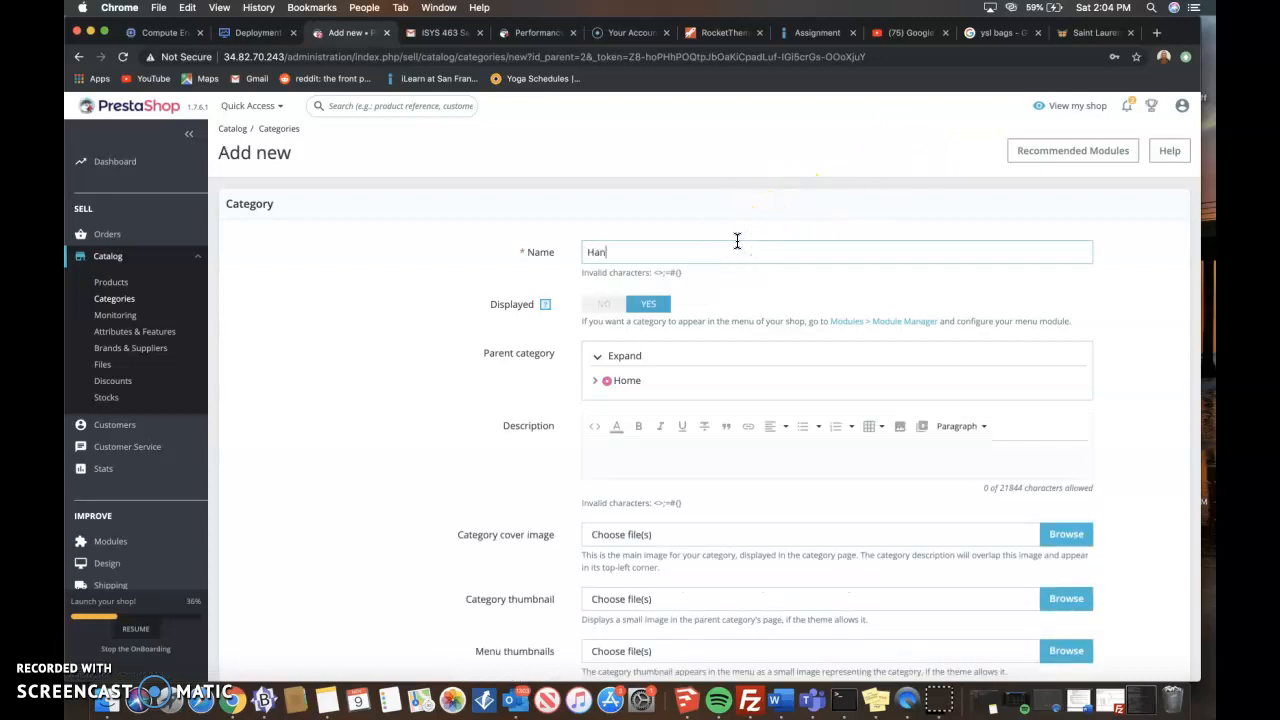
{"action": "left_click", "coordinate": [561, 389]}
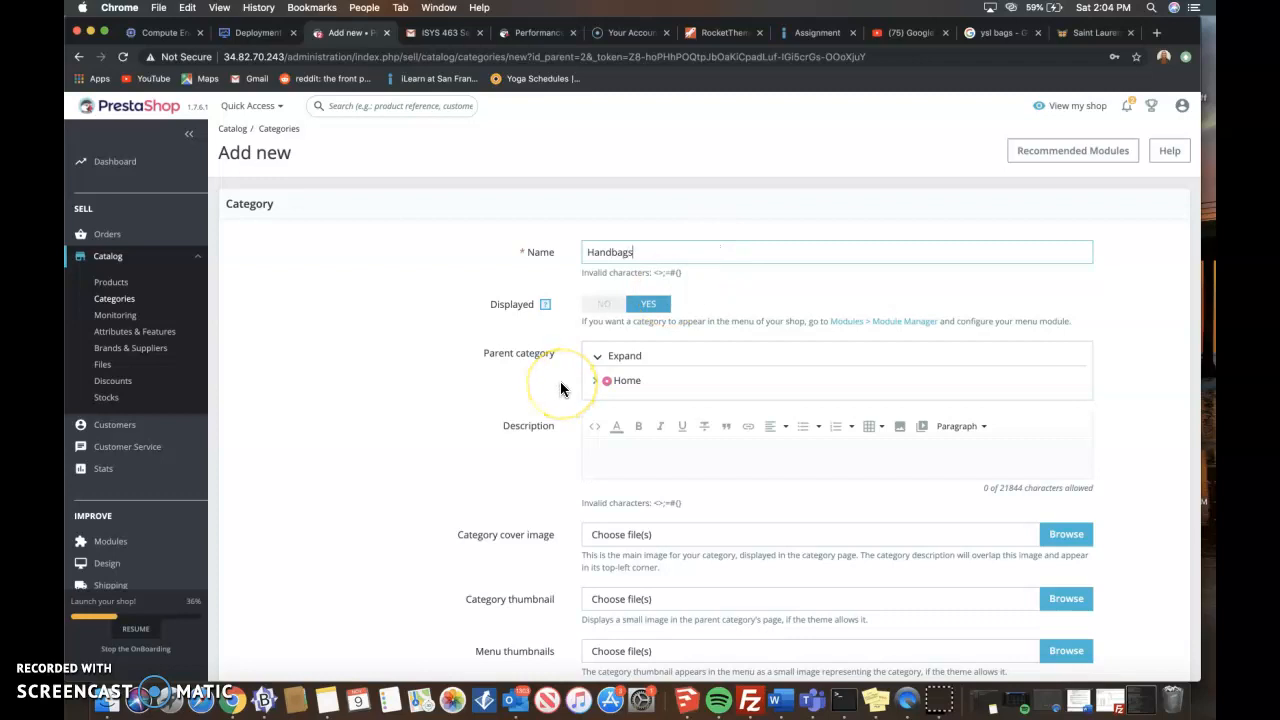
{"action": "scroll", "coordinate": [561, 389], "scroll_direction": "down", "scroll_amount": 5}
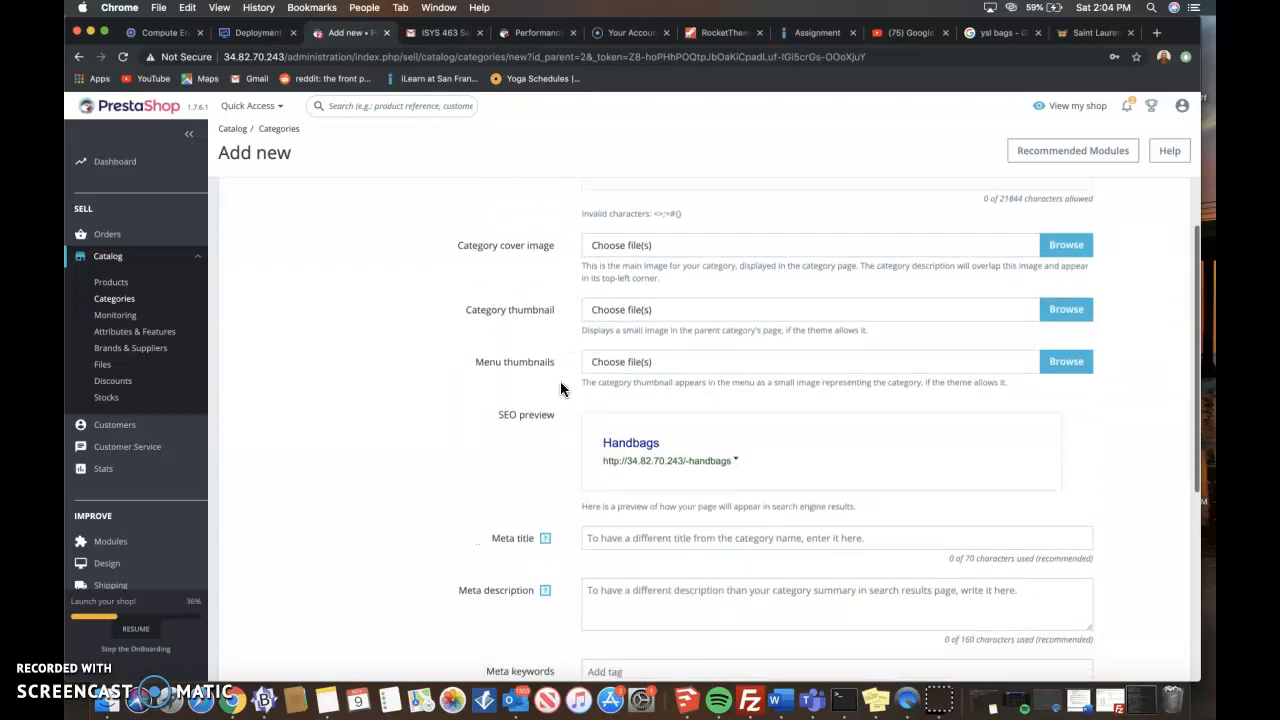
{"action": "scroll", "coordinate": [561, 389], "scroll_direction": "down", "scroll_amount": 7}
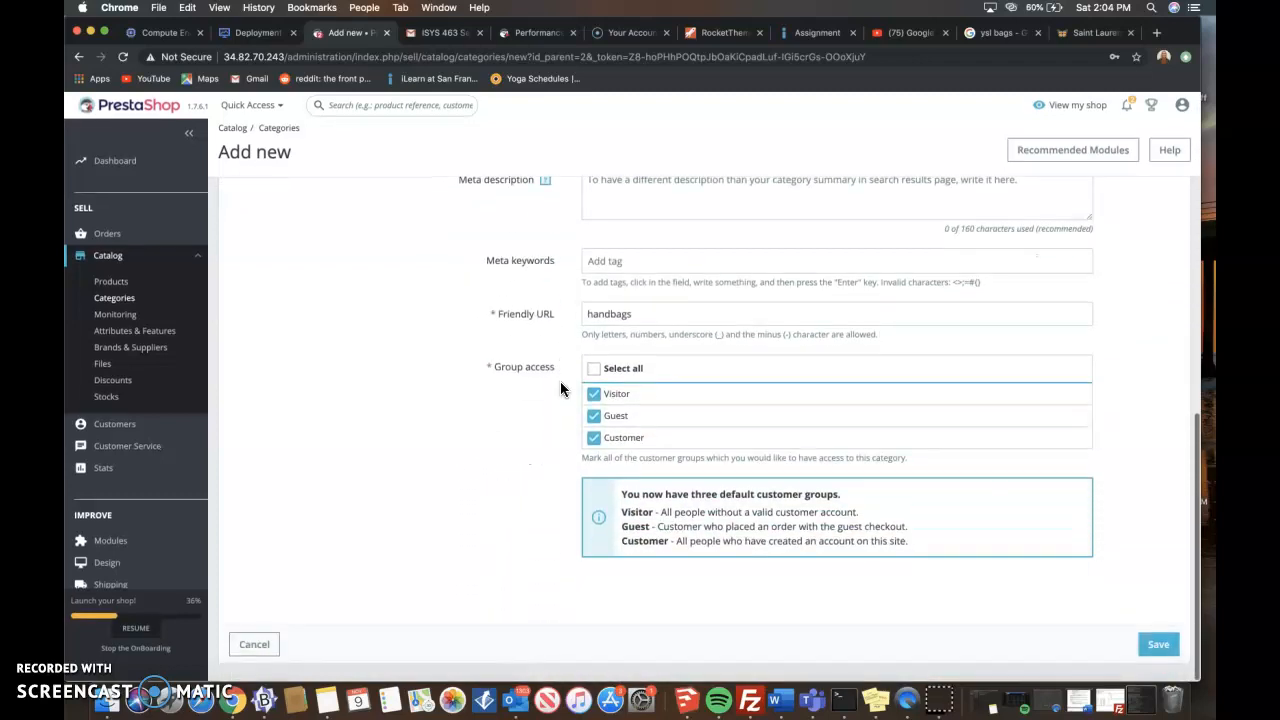
{"action": "left_click", "coordinate": [1160, 643]}
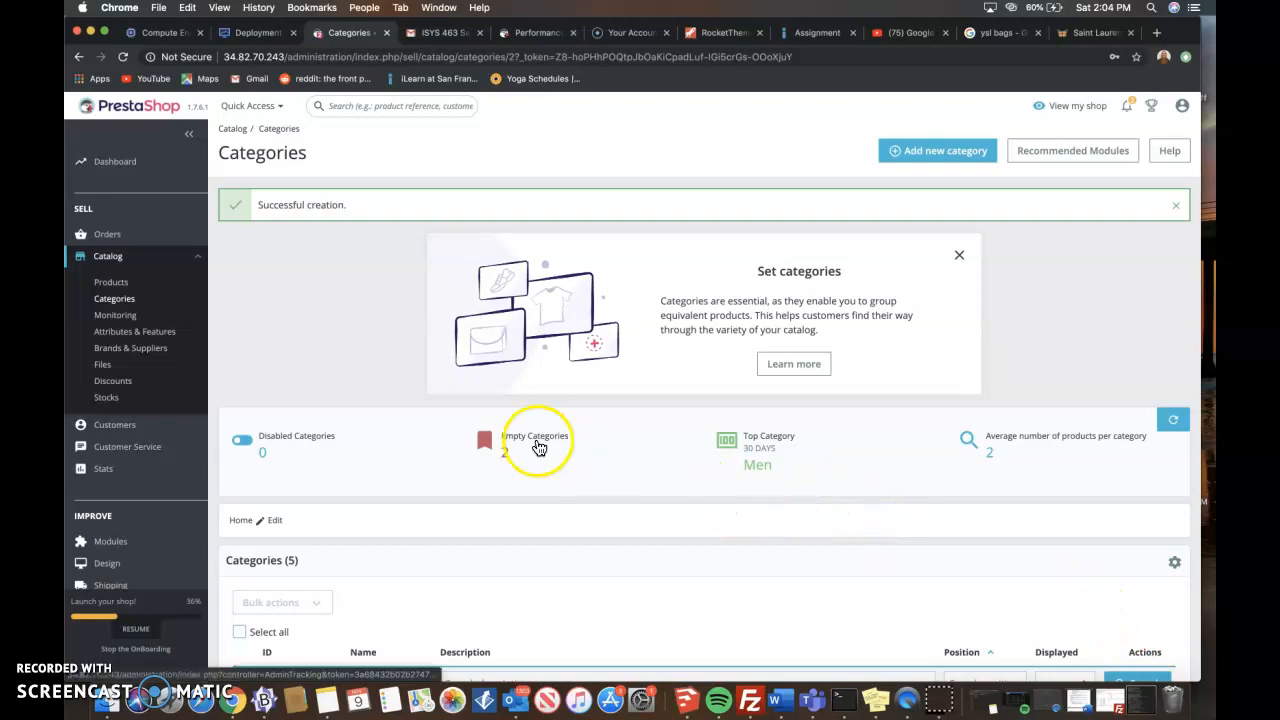
- Examine the updated category list and the contents of the new Handbags category
{"action": "scroll", "coordinate": [534, 446], "scroll_direction": "down", "scroll_amount": 1}
{"action": "scroll", "coordinate": [290, 245], "scroll_direction": "up", "scroll_amount": 1}
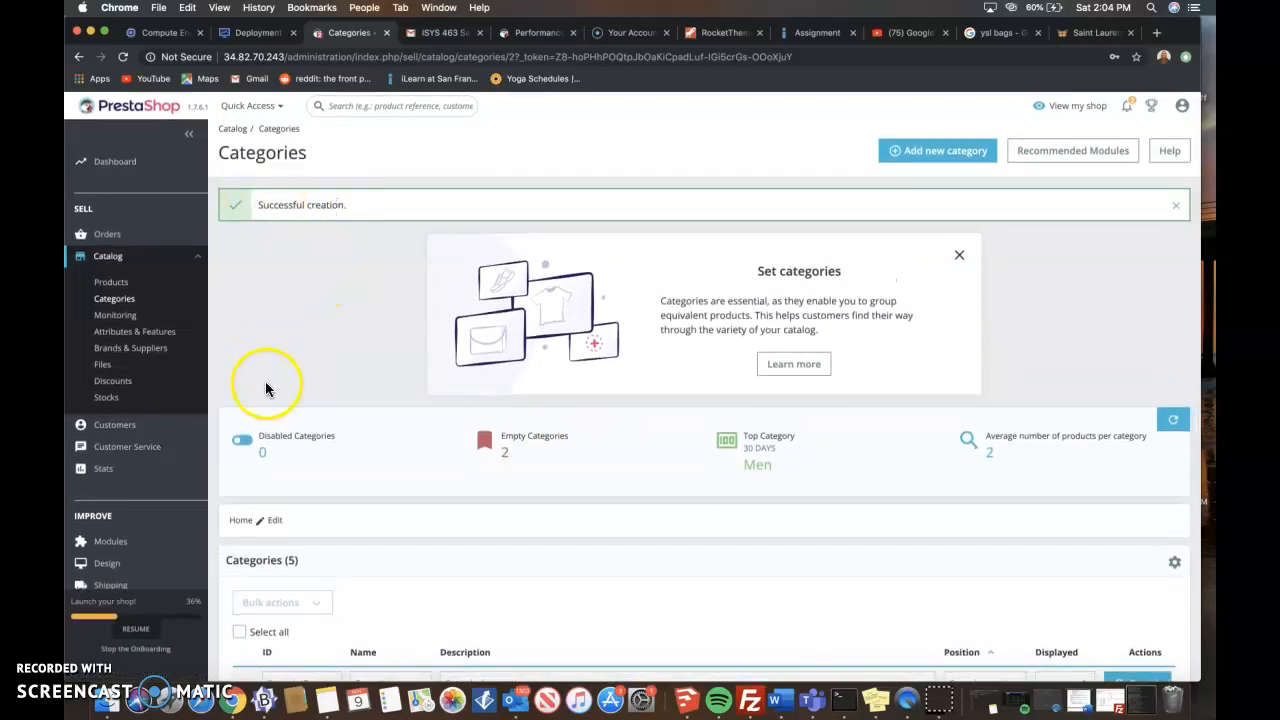
{"action": "scroll", "coordinate": [265, 390], "scroll_direction": "down", "scroll_amount": 6}
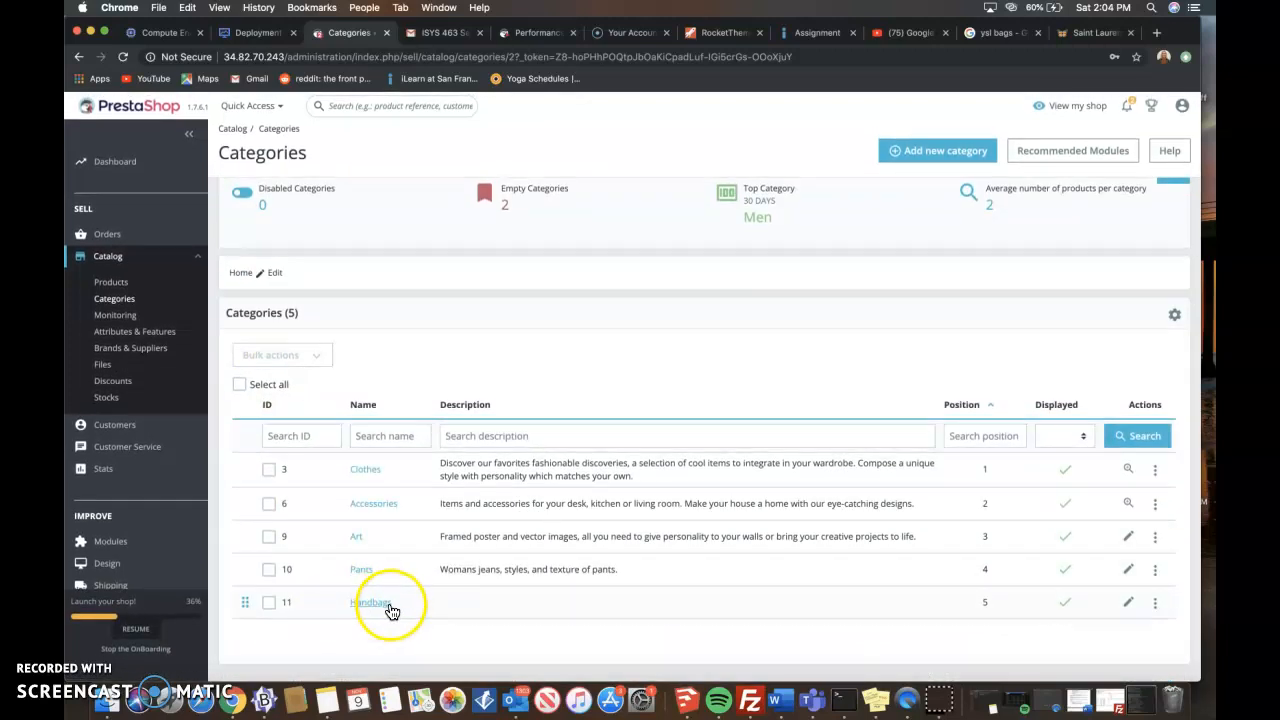
{"action": "scroll", "coordinate": [387, 609], "scroll_direction": "up", "scroll_amount": 5}
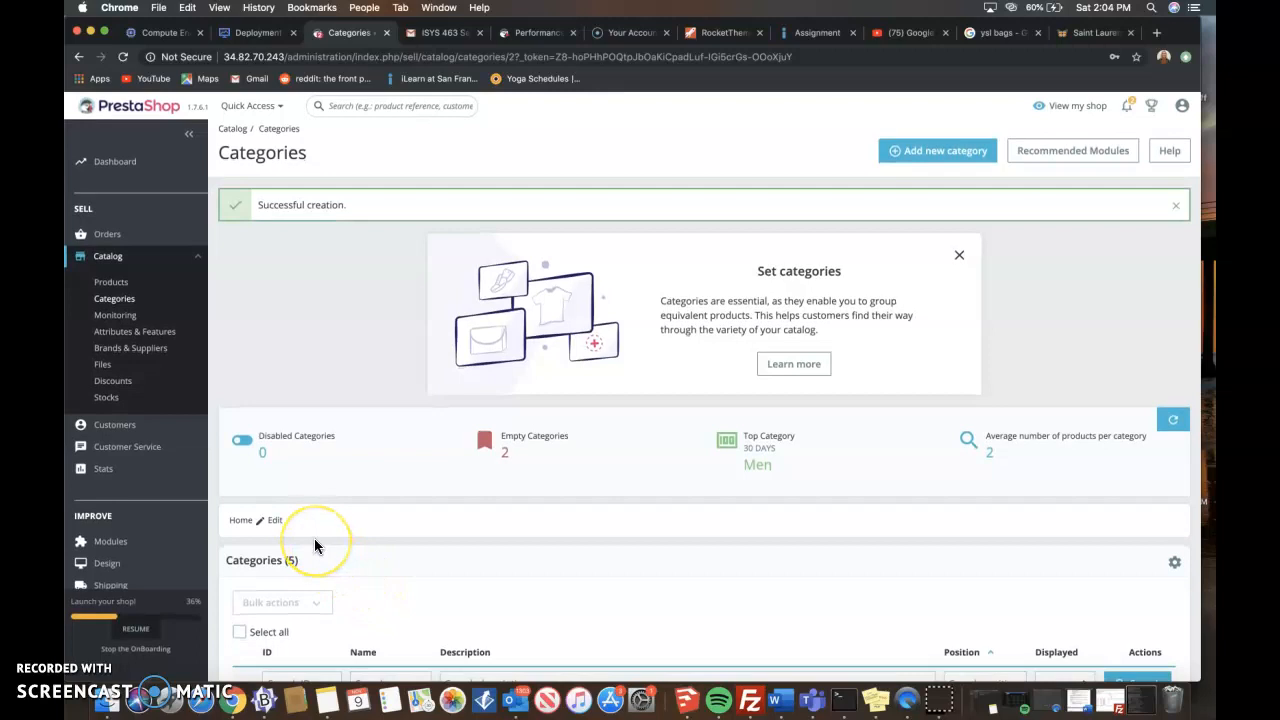
{"action": "scroll", "coordinate": [314, 545], "scroll_direction": "down", "scroll_amount": 5}
{"action": "left_click", "coordinate": [367, 604]}
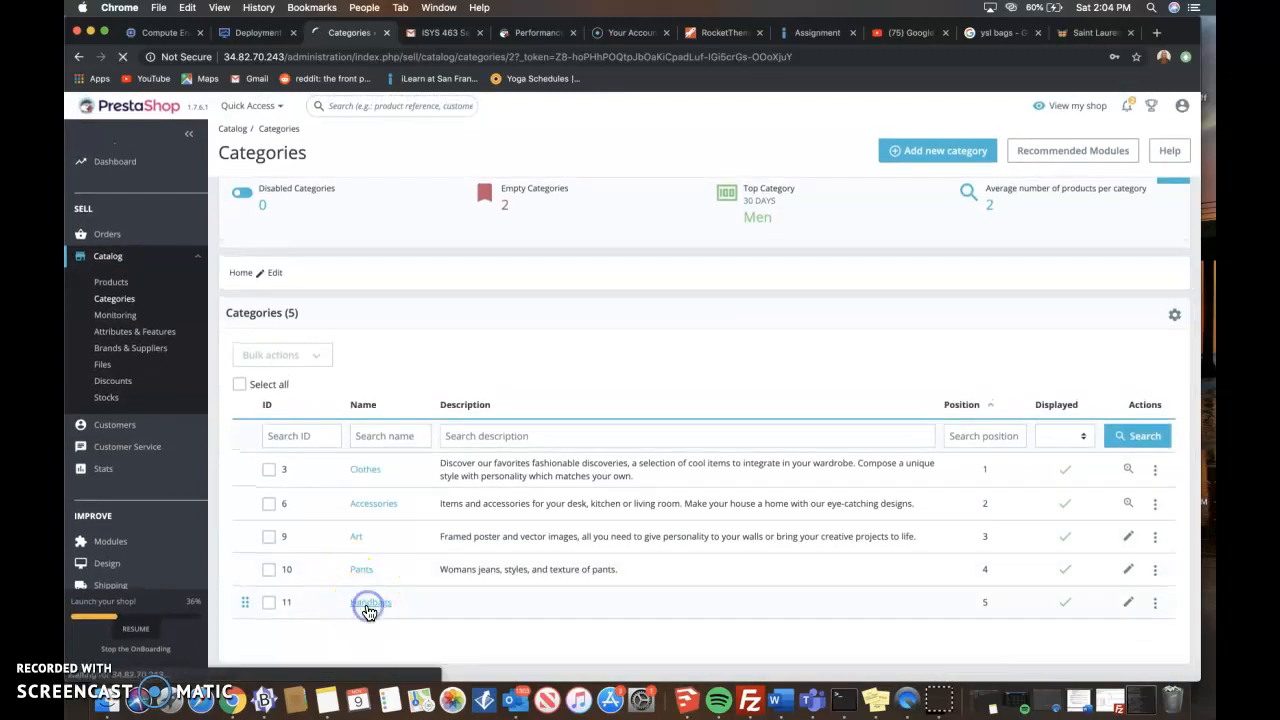
{"action": "scroll", "coordinate": [504, 512], "scroll_direction": "down", "scroll_amount": 1}
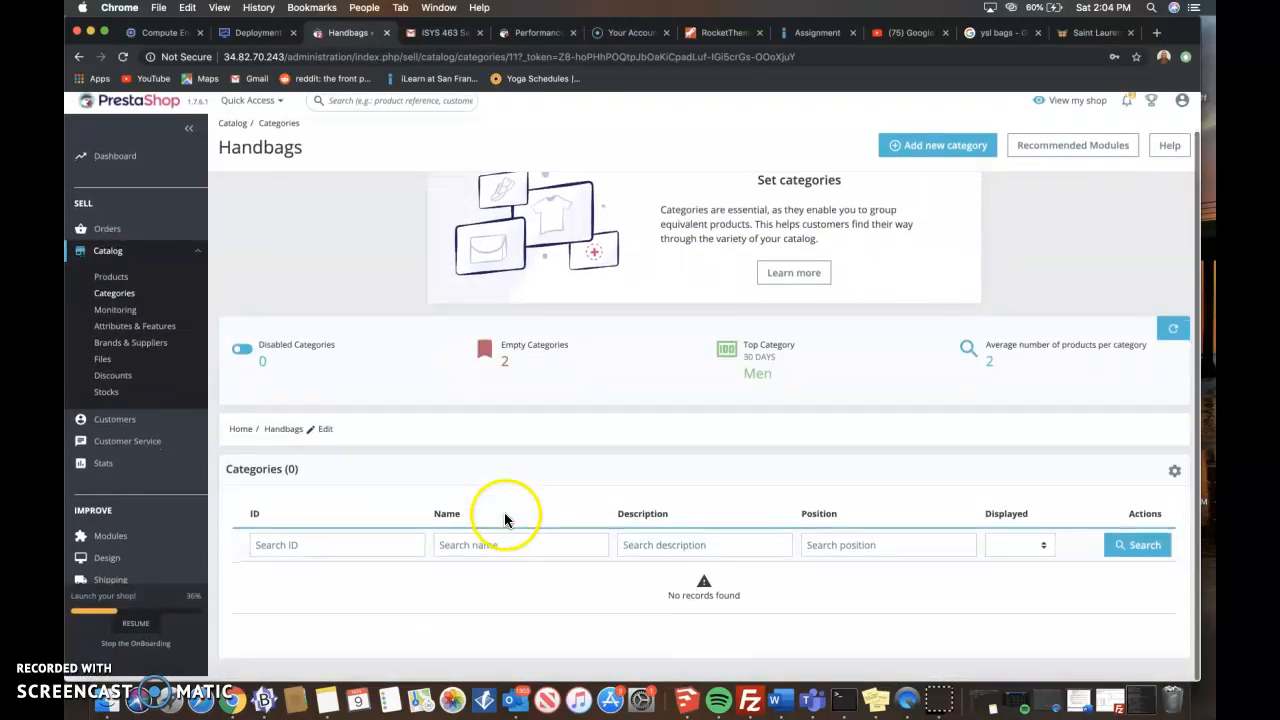
{"action": "scroll", "coordinate": [505, 513], "scroll_direction": "left", "scroll_amount": 5}
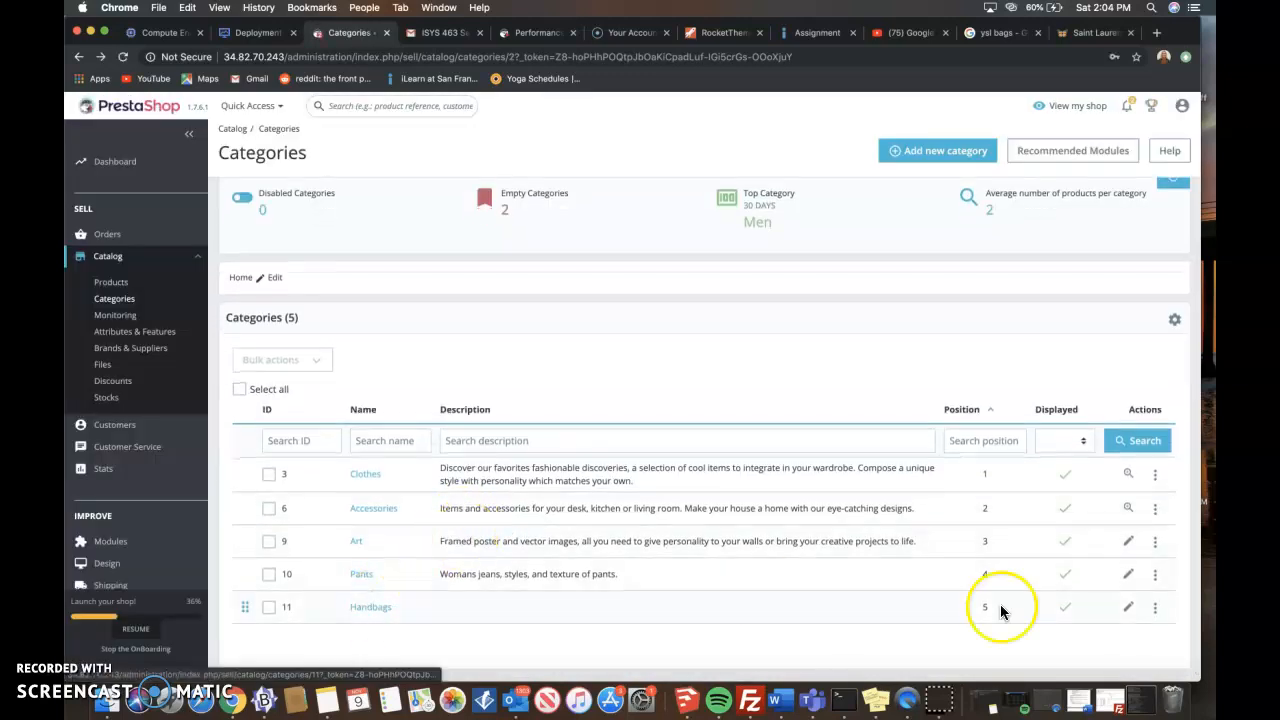
- Open the Handbags category for editing and enter the bold description "Womens handbags from designers"
{"action": "left_click", "coordinate": [1128, 608]}
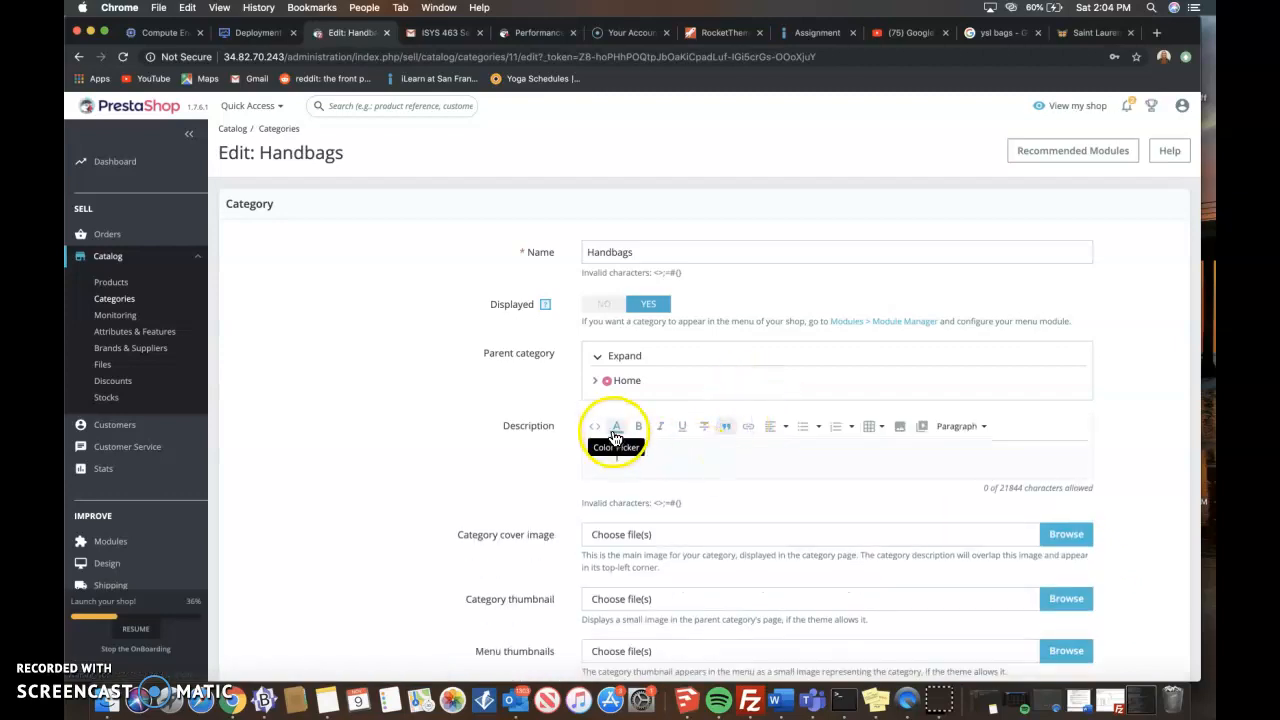
{"action": "left_click", "coordinate": [616, 438]}
{"action": "left_click", "coordinate": [807, 304]}
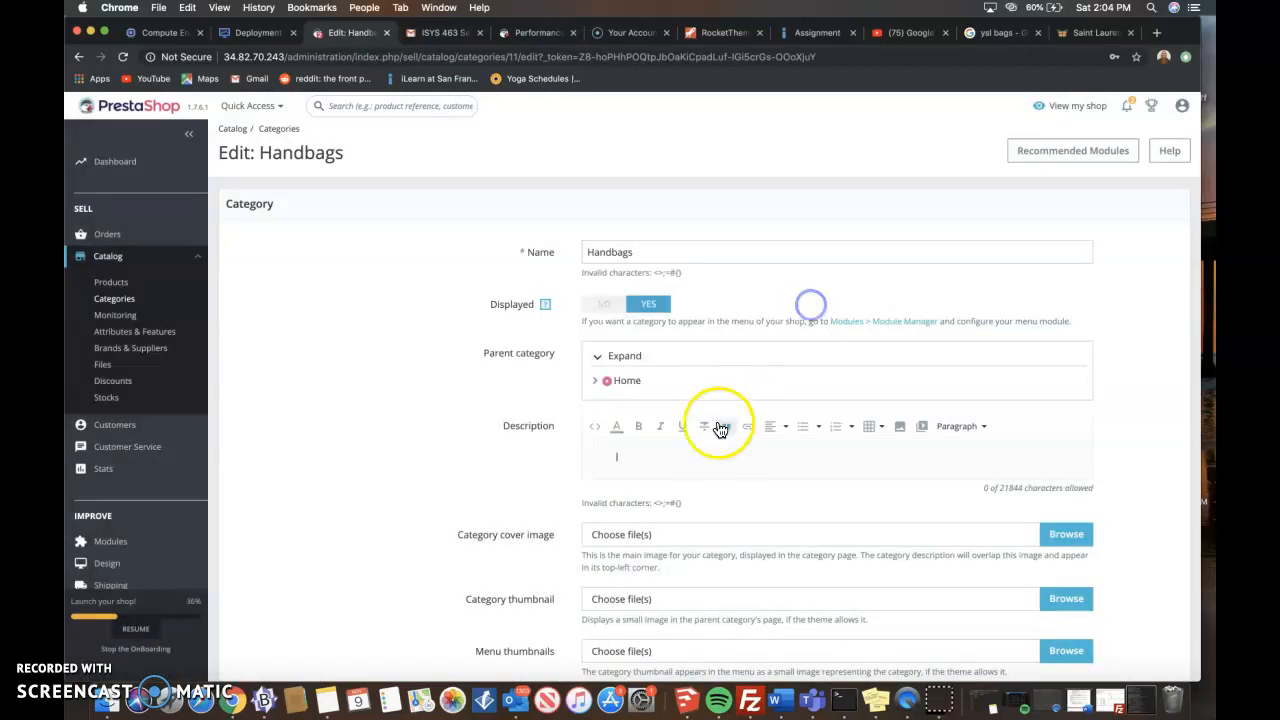
{"action": "left_click", "coordinate": [638, 426]}
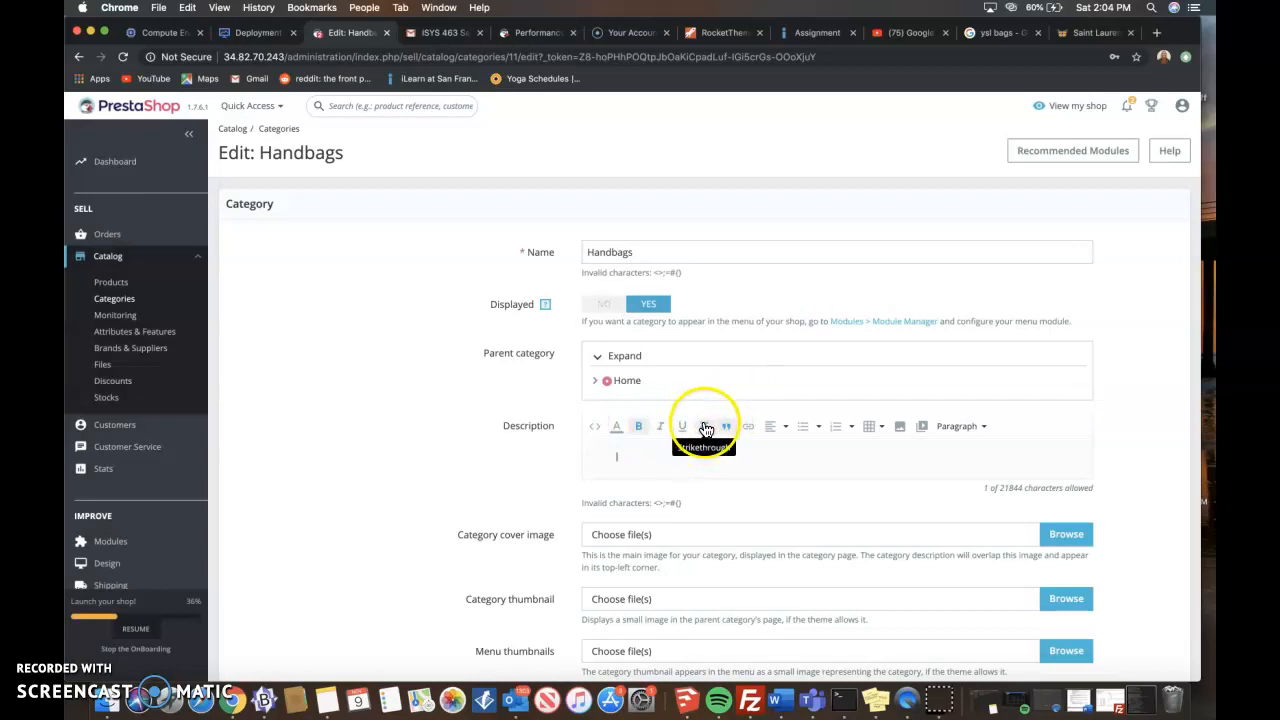
{"action": "left_click", "coordinate": [612, 467]}
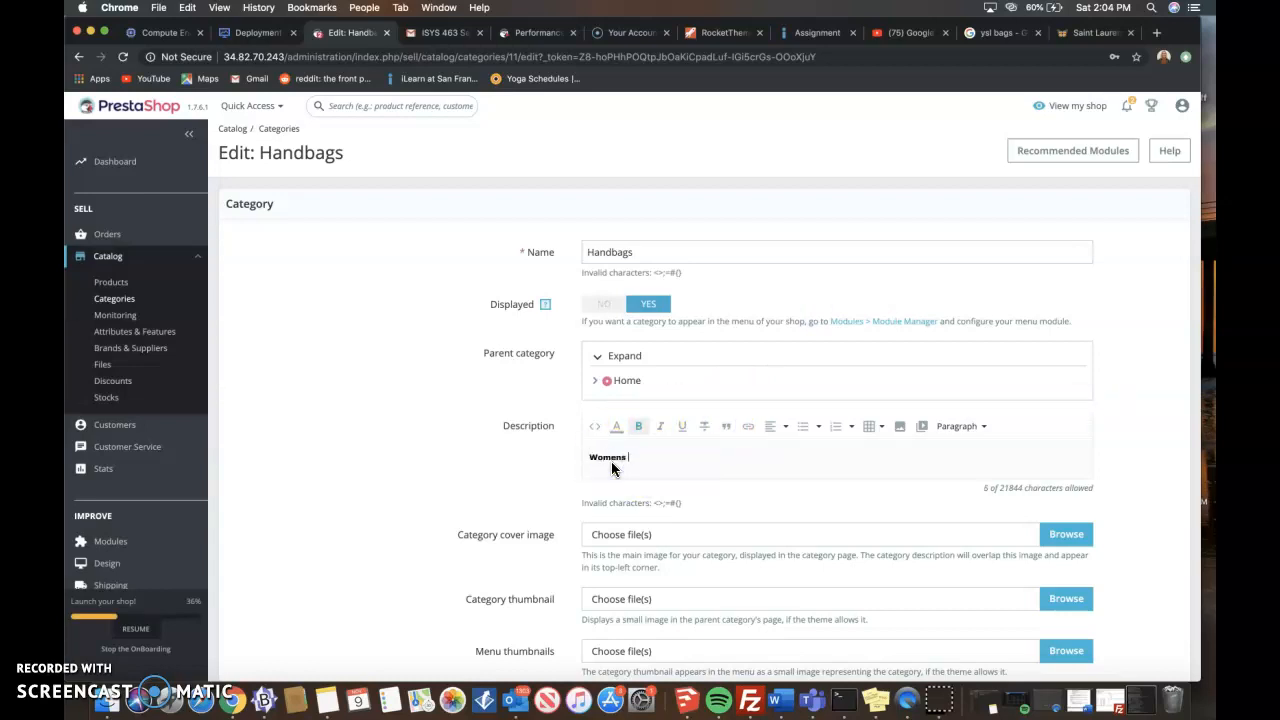
{"action": "type", "text": "Womens handbags from designers"}
- Add the missing apostrophe to make "Women's" in the Handbags description and save the category
{"action": "left_click", "coordinate": [612, 459]}
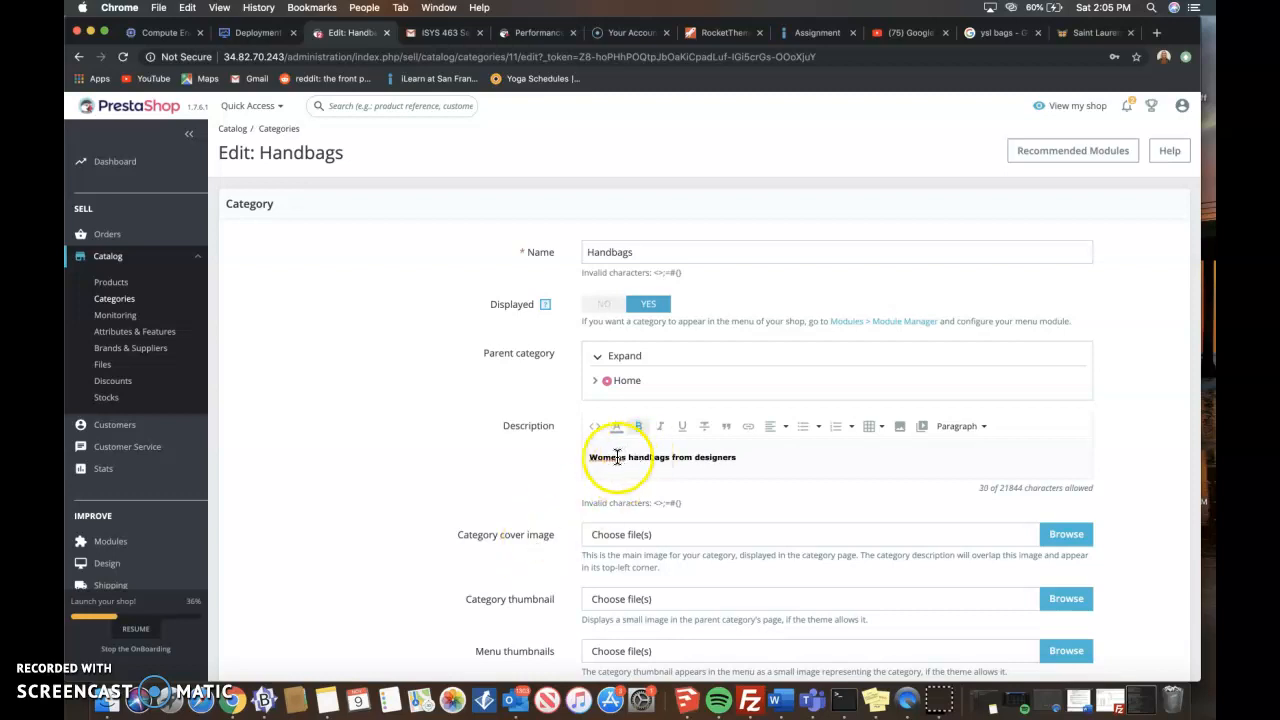
{"action": "type", "text": "'"}
{"action": "left_click", "coordinate": [751, 456]}
{"action": "scroll", "coordinate": [815, 372], "scroll_direction": "down", "scroll_amount": 10}
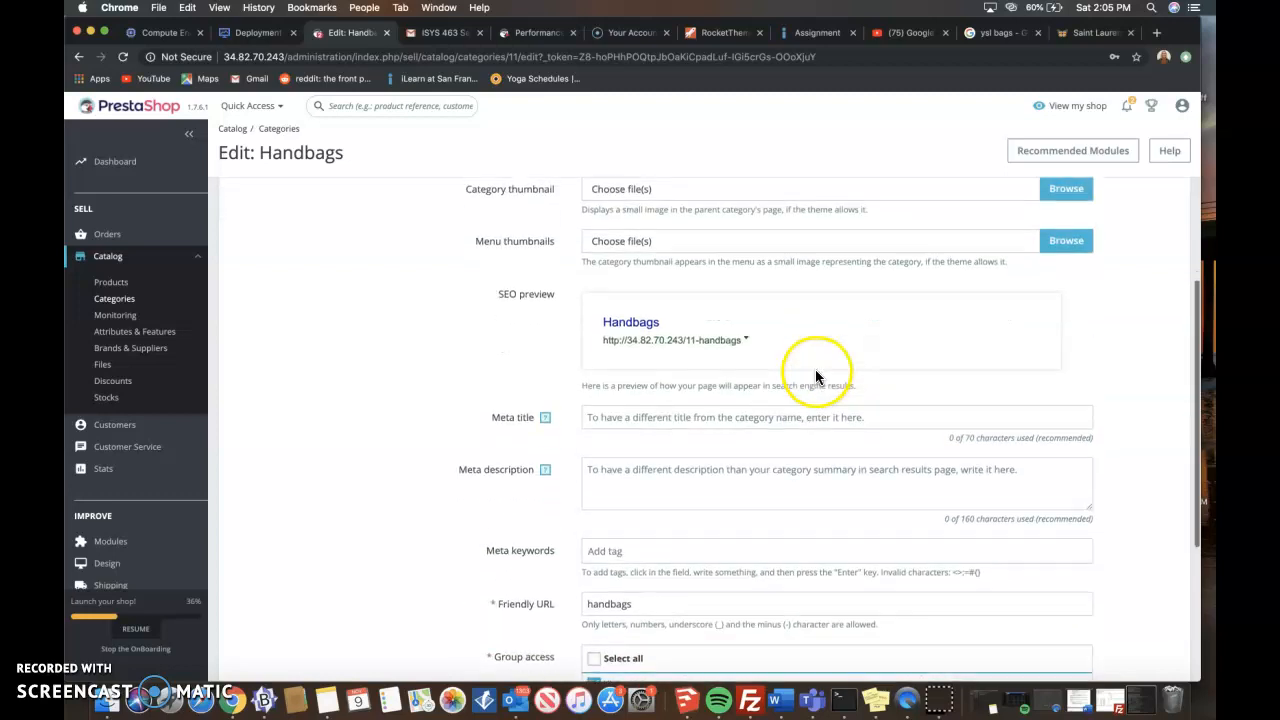
{"action": "left_click", "coordinate": [1150, 645]}
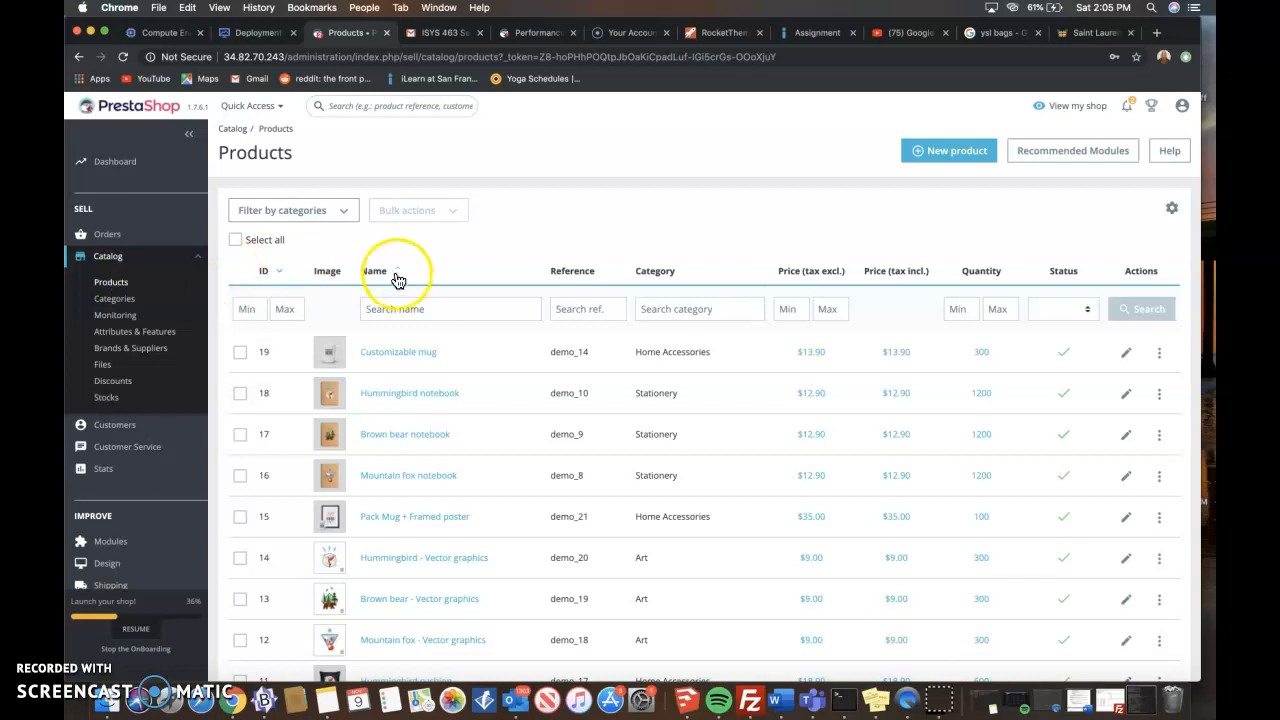
- Start a new product and upload today's 1.55.23 PM screenshot from the recent files as its image
{"action": "left_click", "coordinate": [933, 150]}
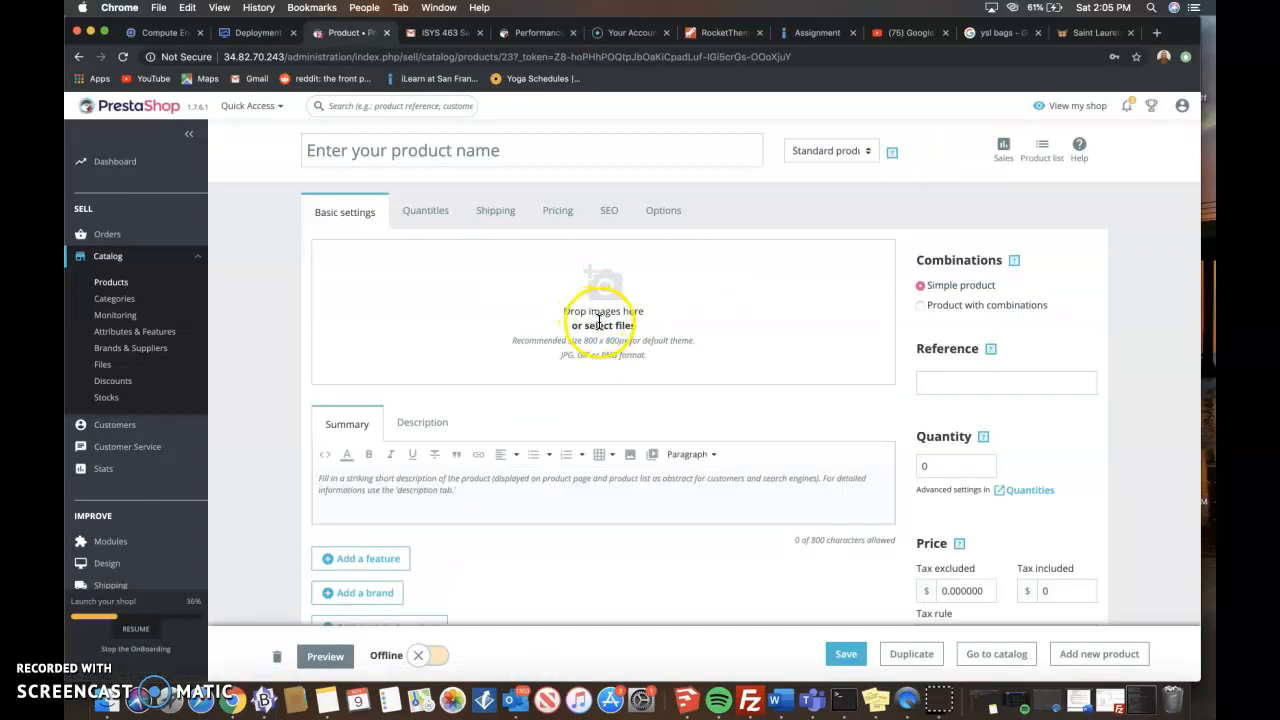
{"action": "left_click", "coordinate": [600, 325]}
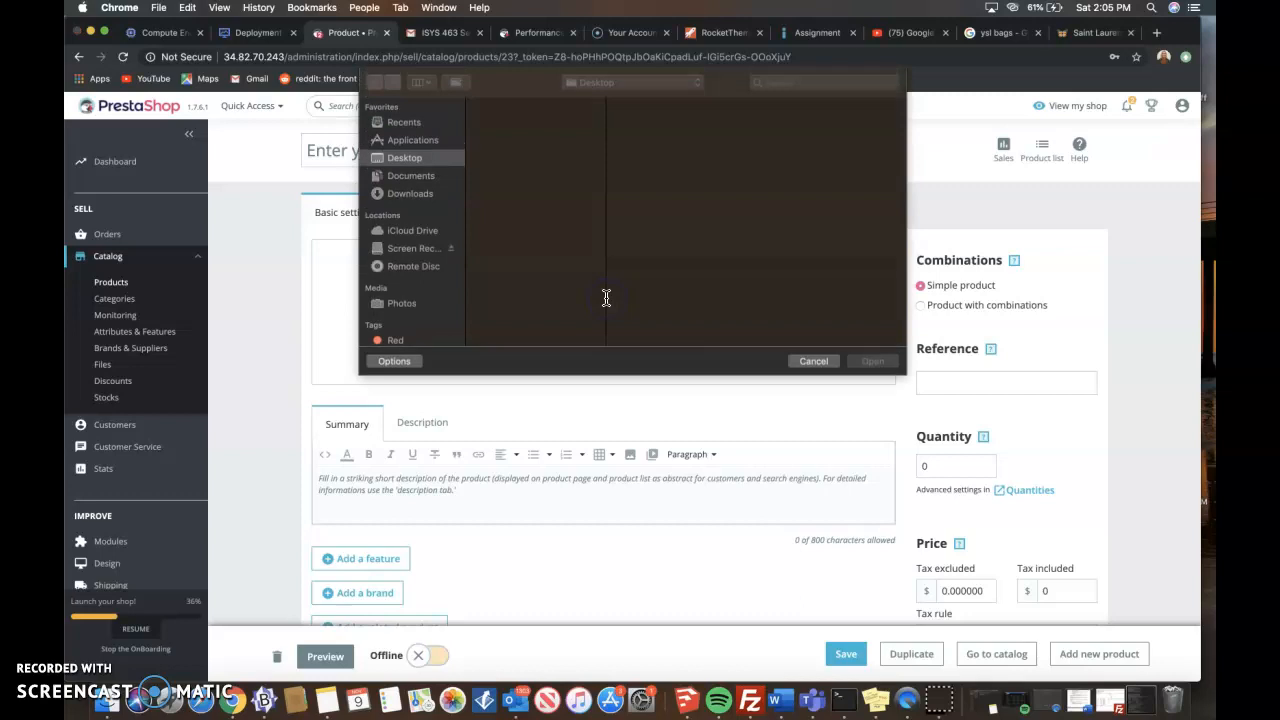
{"action": "left_click", "coordinate": [405, 122]}
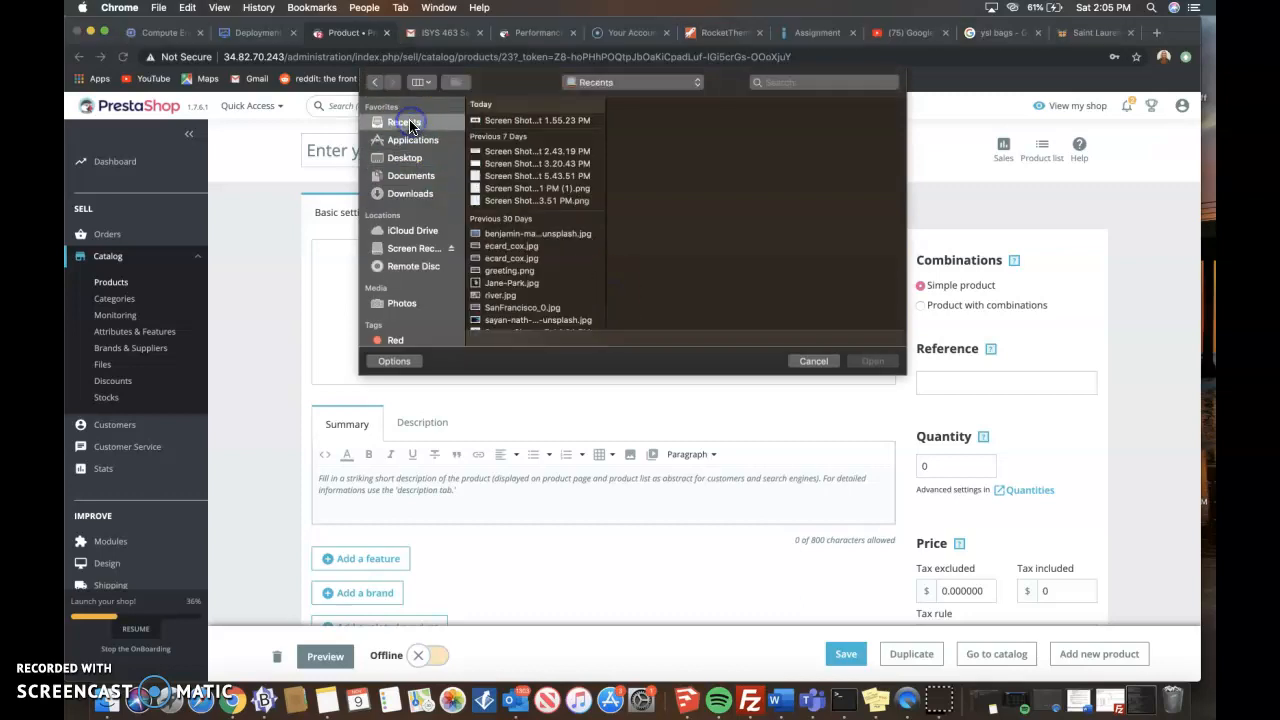
{"action": "left_click", "coordinate": [495, 120]}
{"action": "double_click", "coordinate": [505, 122]}
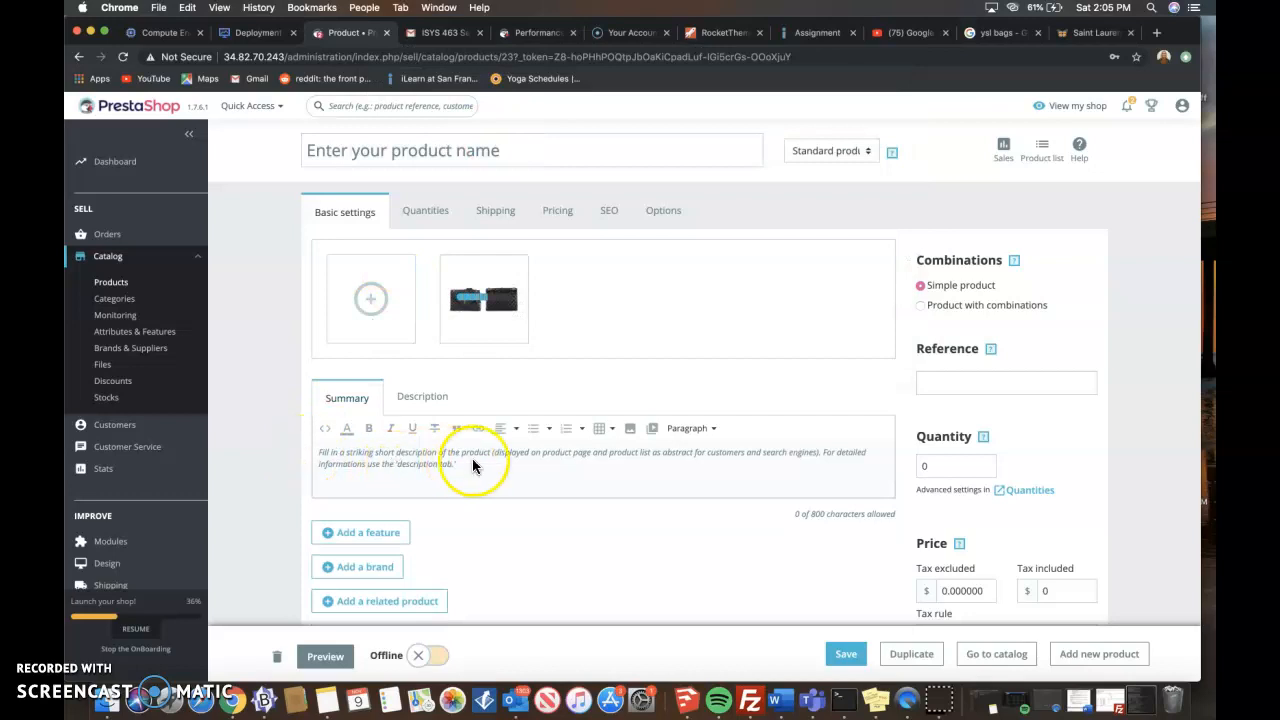
- Enter the product's full description as "YSL Handbag Women Fall 2019 Collection."
{"action": "left_click", "coordinate": [414, 399]}
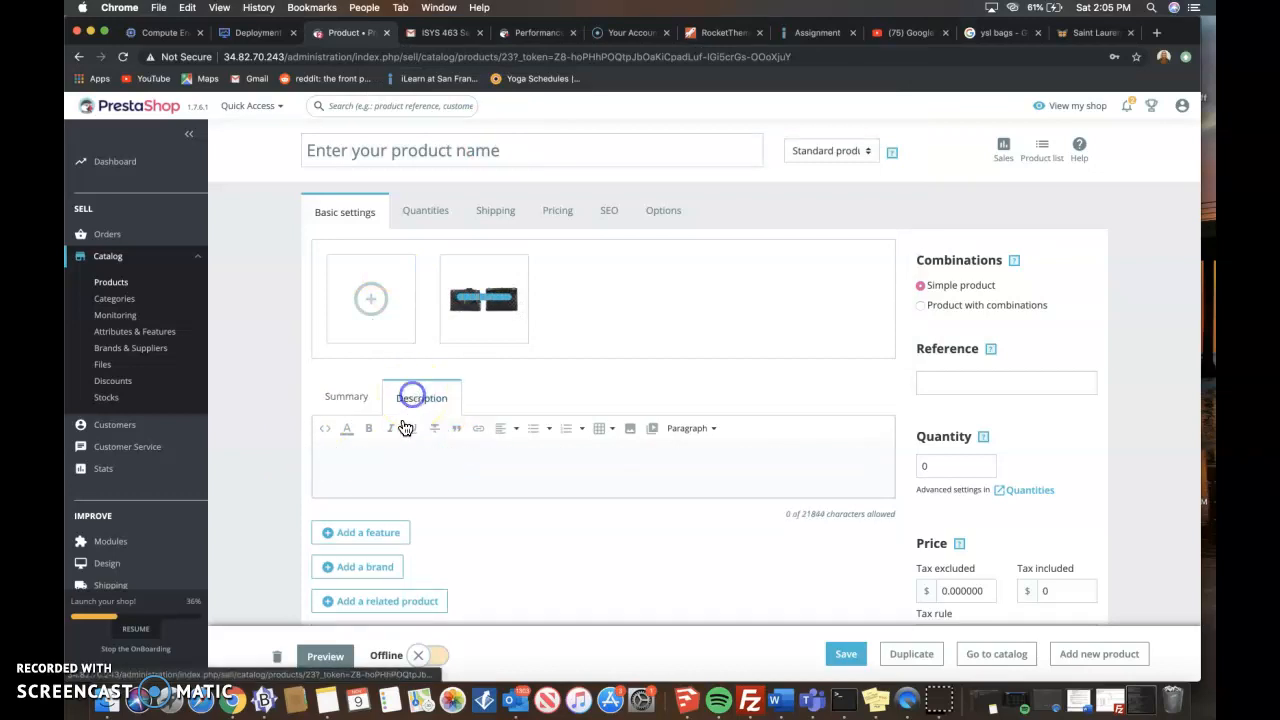
{"action": "left_click", "coordinate": [380, 460]}
{"action": "type", "text": "ysL Handbag"}
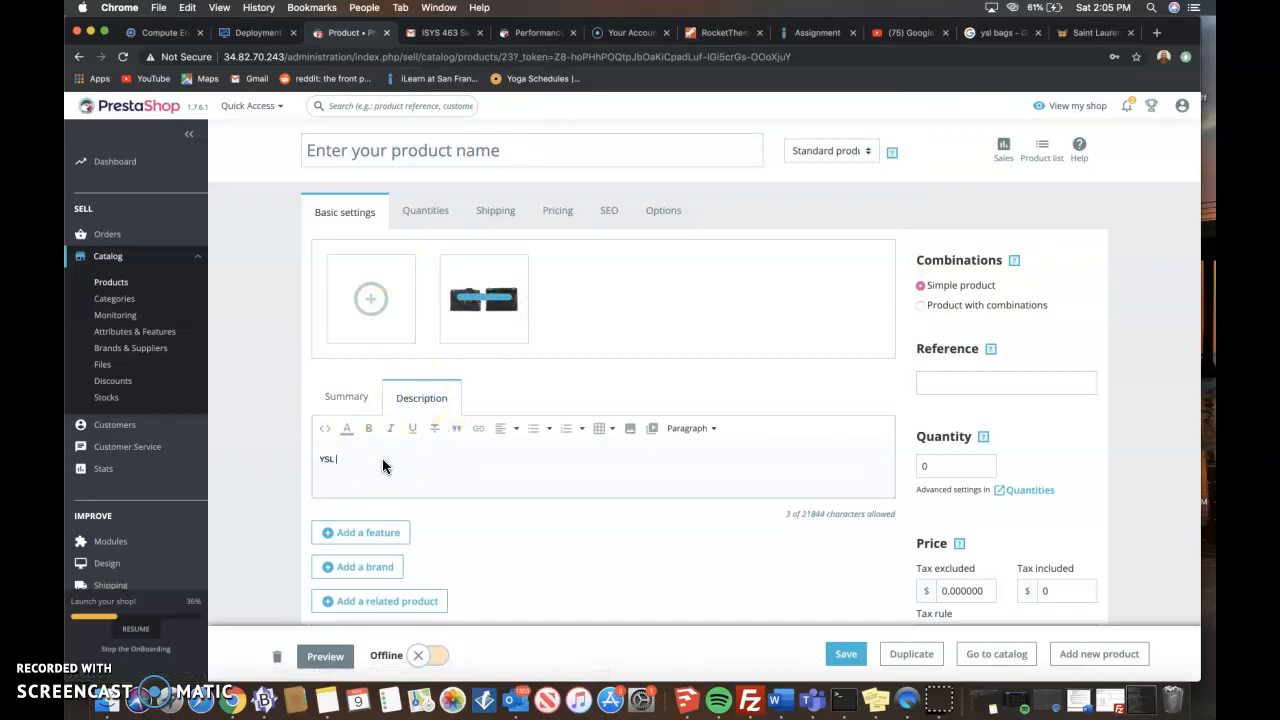
{"action": "type", "text": " Woma"}
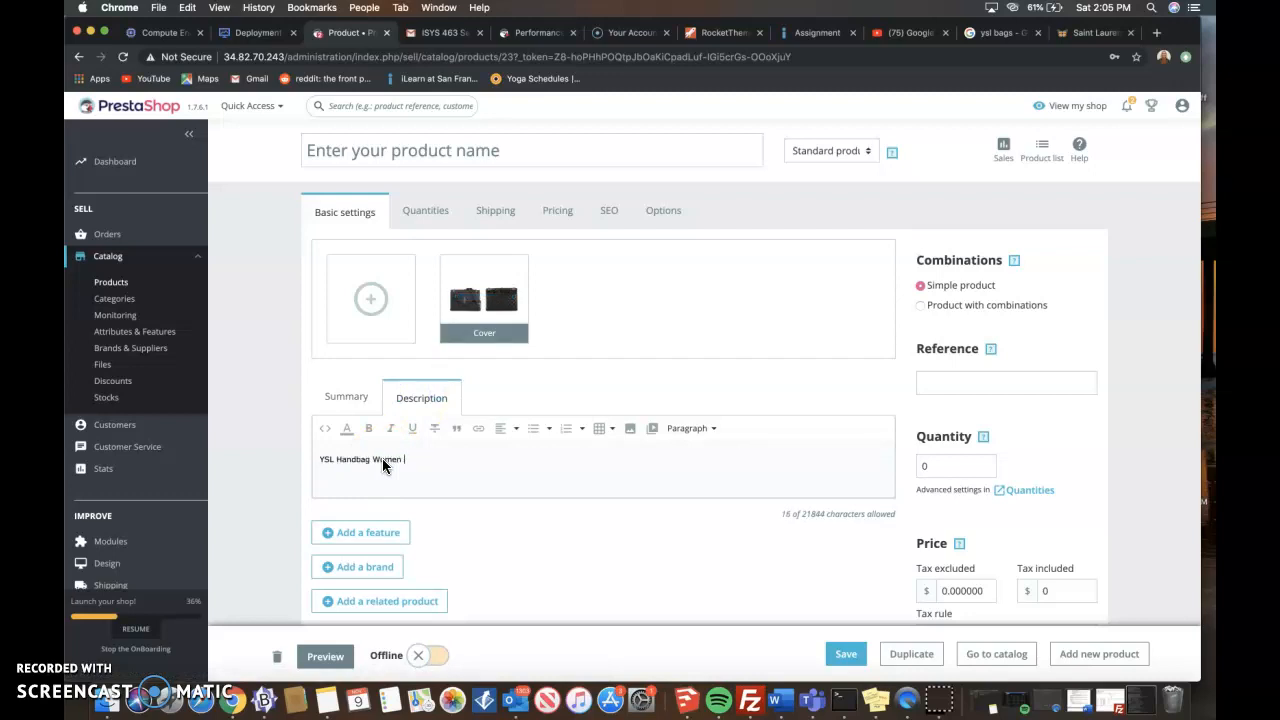
{"action": "type", "text": "n Fall 2019 Collection."}
{"action": "left_click", "coordinate": [457, 406]}
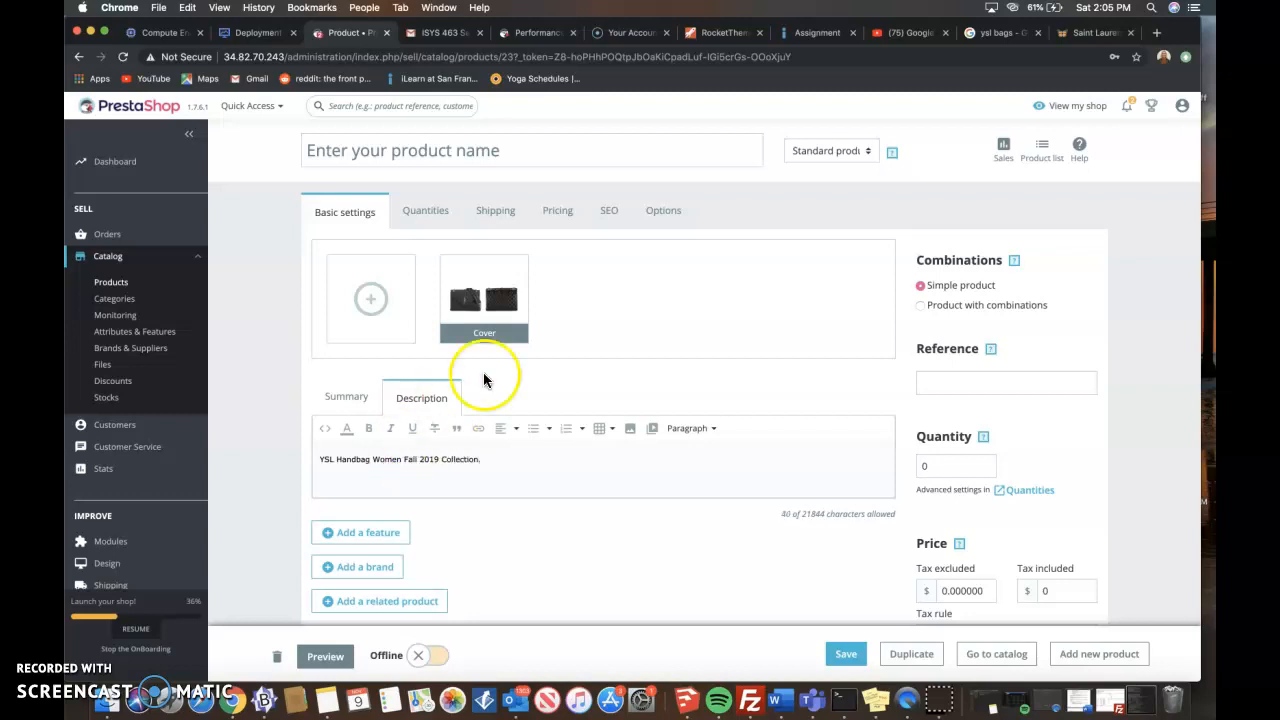
- Add a brand field to the product and check which brands are available
{"action": "scroll", "coordinate": [429, 229], "scroll_direction": "down", "scroll_amount": 3}
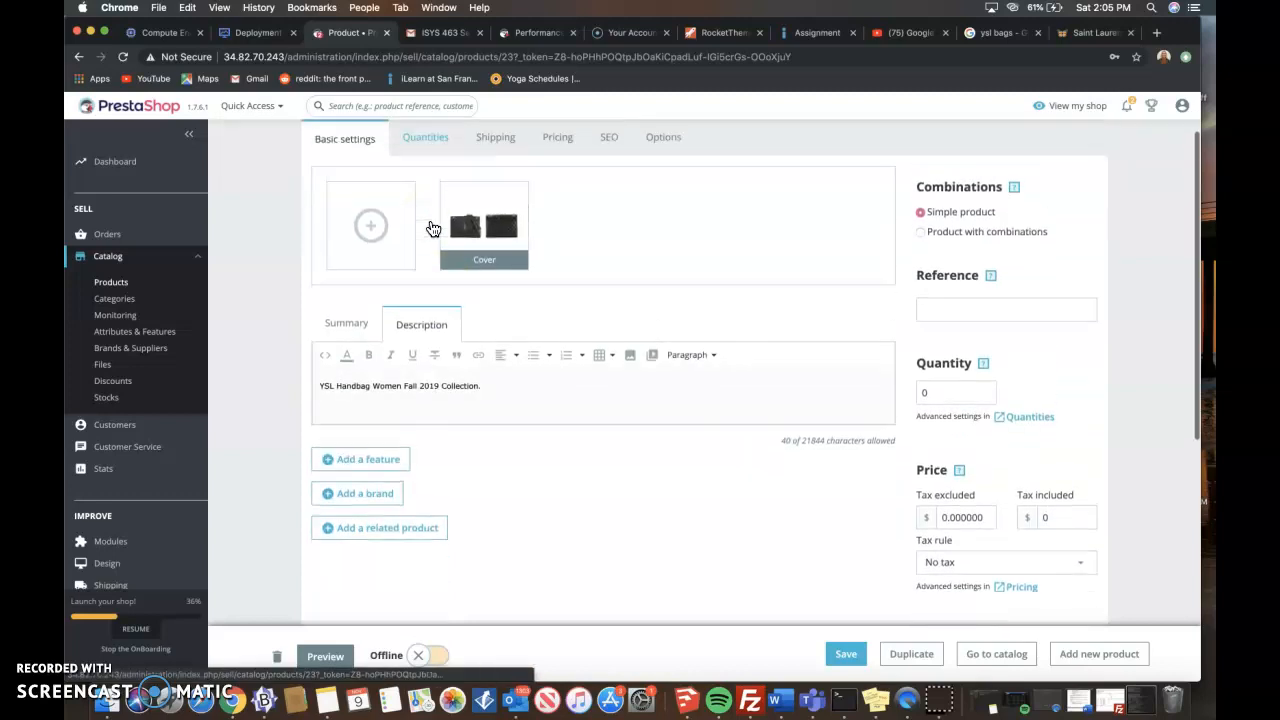
{"action": "scroll", "coordinate": [433, 229], "scroll_direction": "up", "scroll_amount": 3}
{"action": "left_click", "coordinate": [360, 546]}
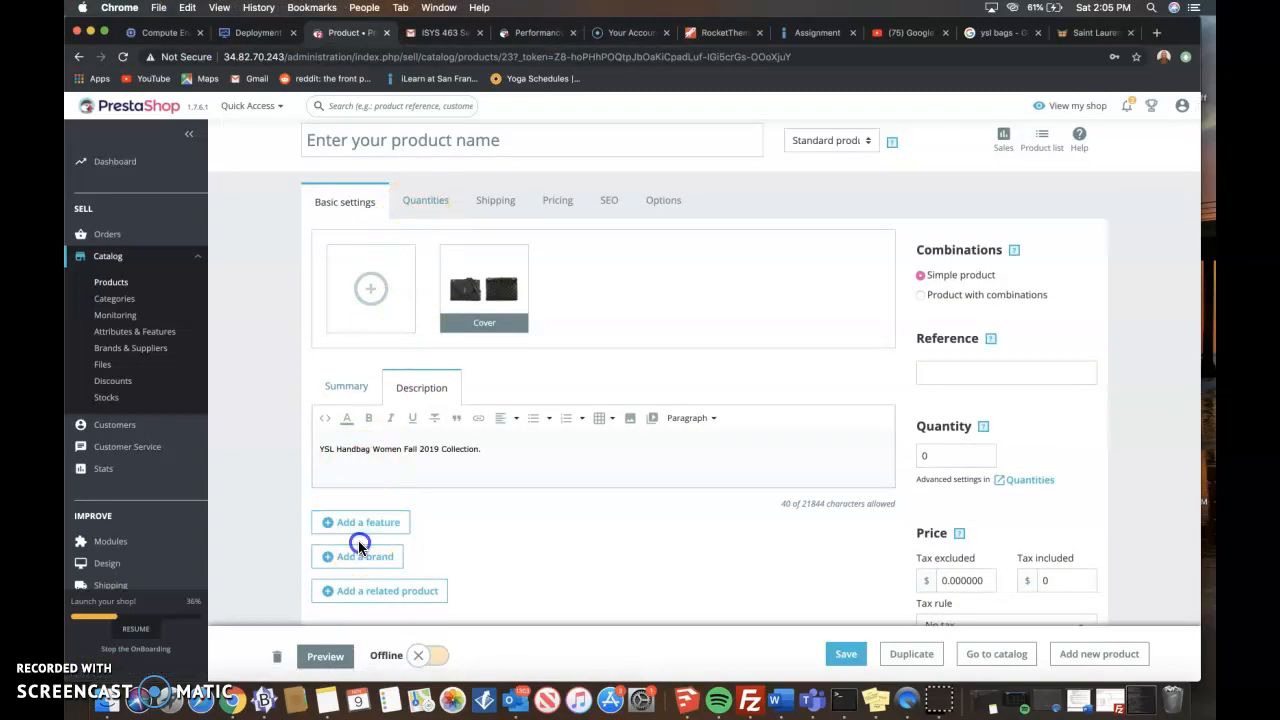
{"action": "scroll", "coordinate": [386, 560], "scroll_direction": "down", "scroll_amount": 2}
{"action": "left_click", "coordinate": [388, 537]}
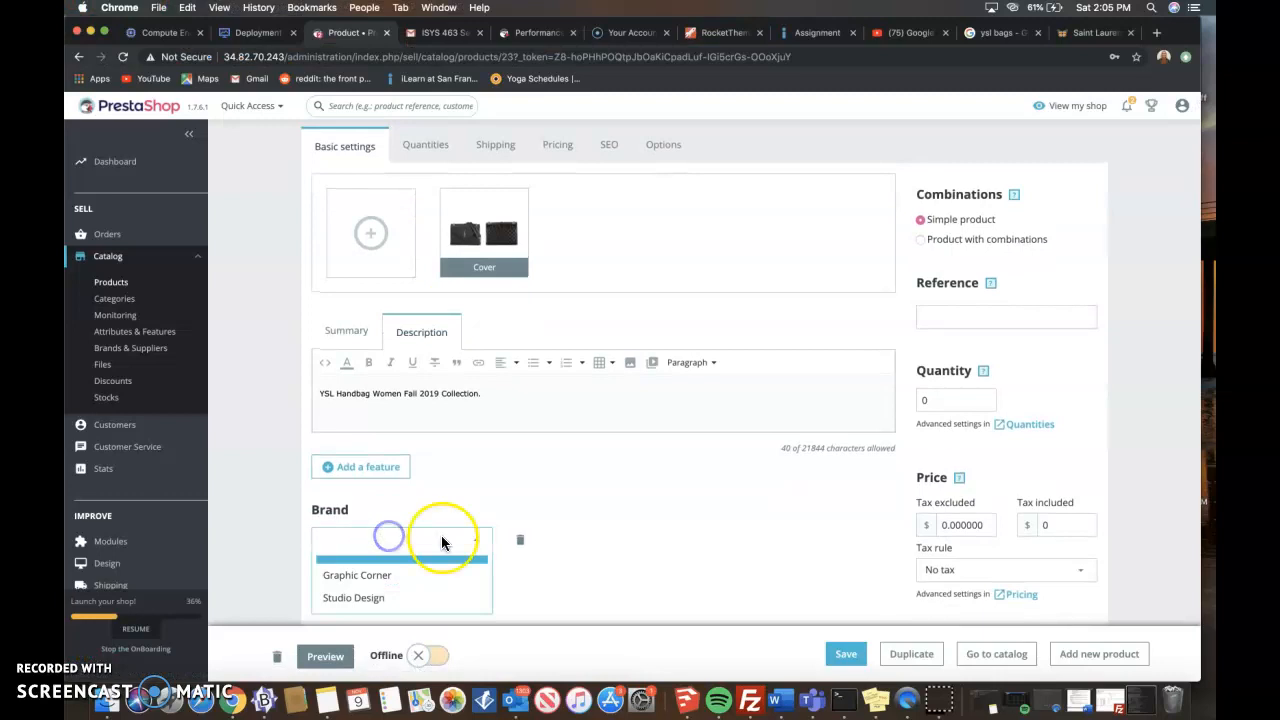
{"action": "left_click", "coordinate": [478, 538]}
{"action": "scroll", "coordinate": [420, 394], "scroll_direction": "up", "scroll_amount": 2}
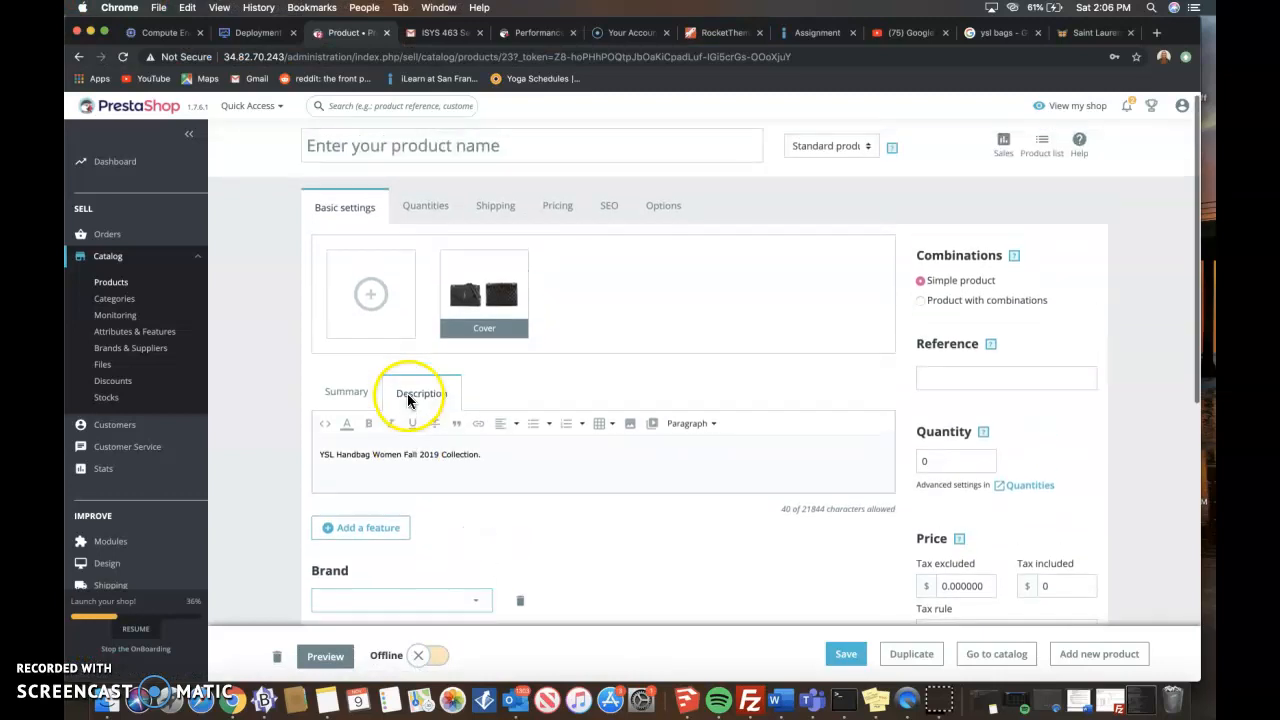
- Set the product's stock quantity to 4 and open its shipping settings
{"action": "left_click", "coordinate": [430, 220]}
{"action": "type", "text": "4"}
{"action": "left_click", "coordinate": [472, 360]}
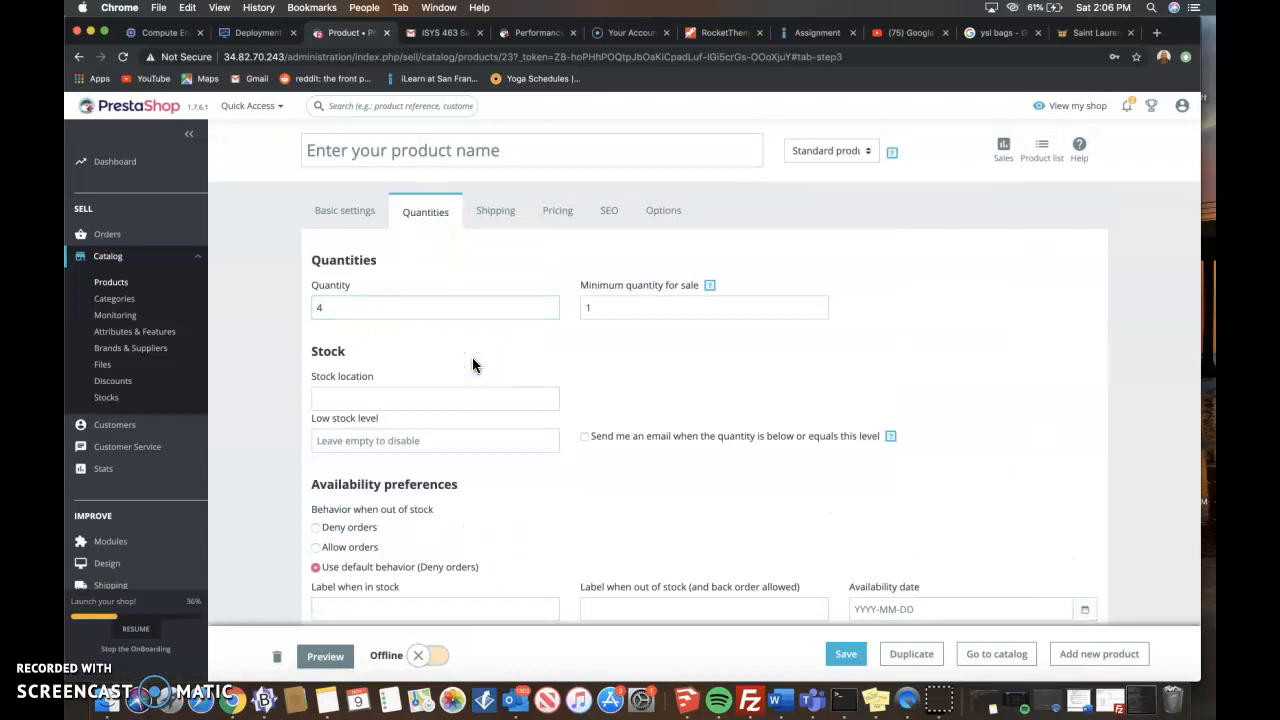
{"action": "left_click", "coordinate": [501, 222]}
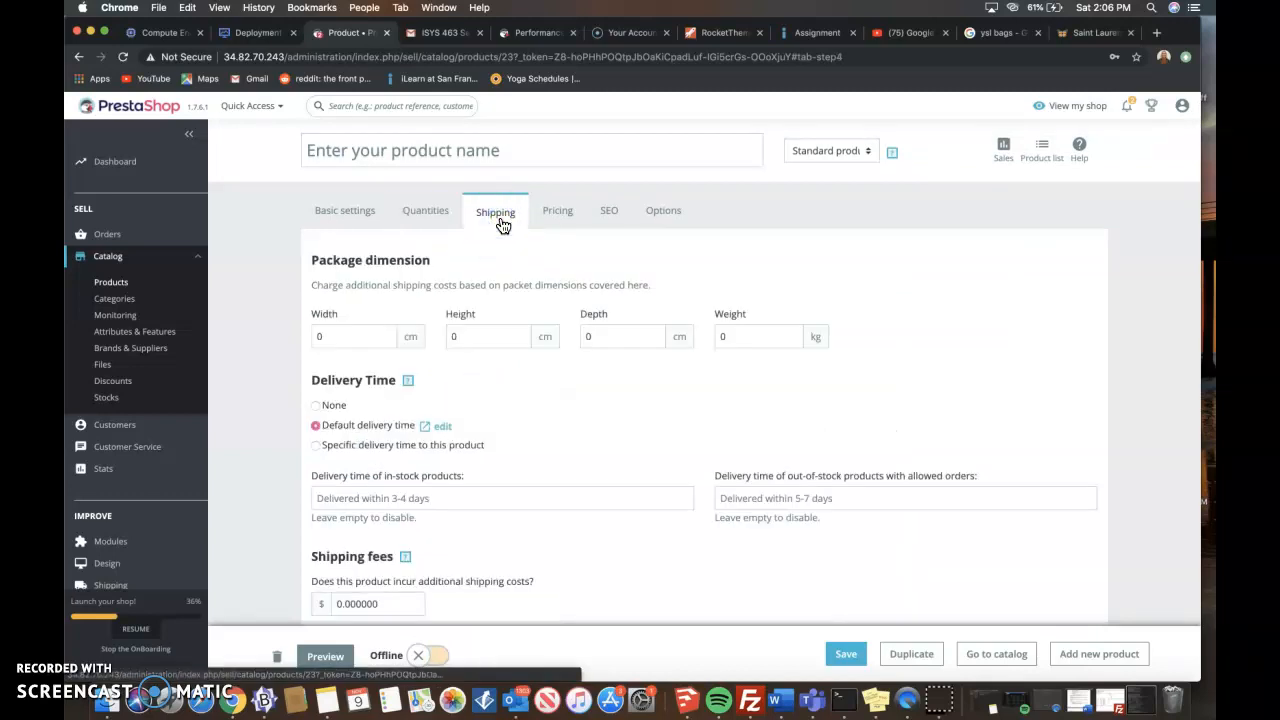
- Set the package dimensions to 15 cm width, 20 cm height and 20 cm depth, with a weight of 8 kg
{"action": "left_click", "coordinate": [342, 336]}
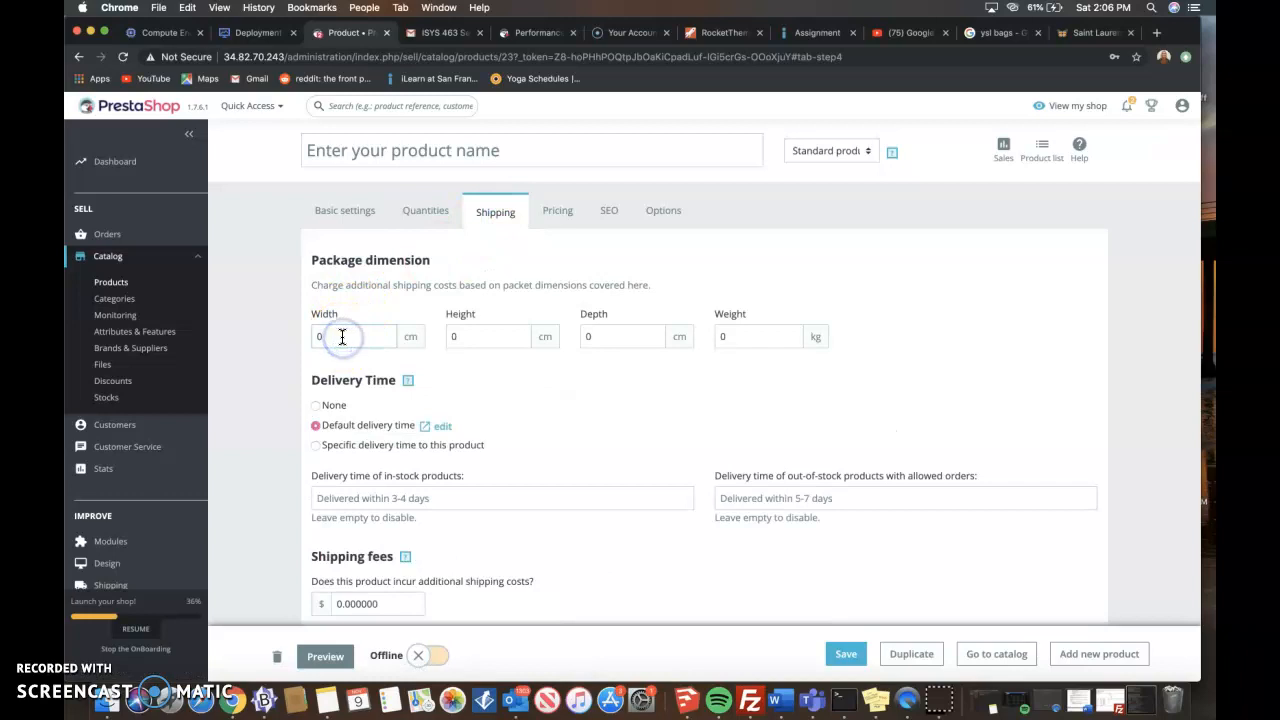
{"action": "left_click", "coordinate": [458, 336]}
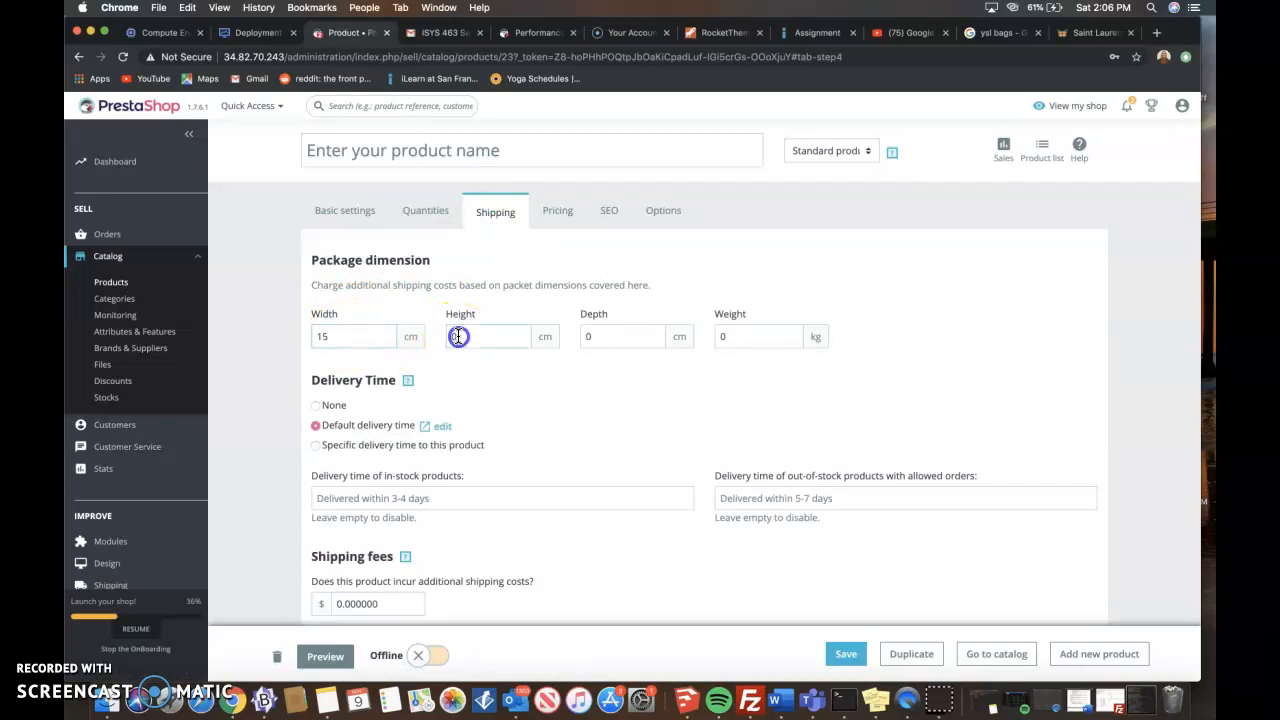
{"action": "left_click", "coordinate": [591, 336]}
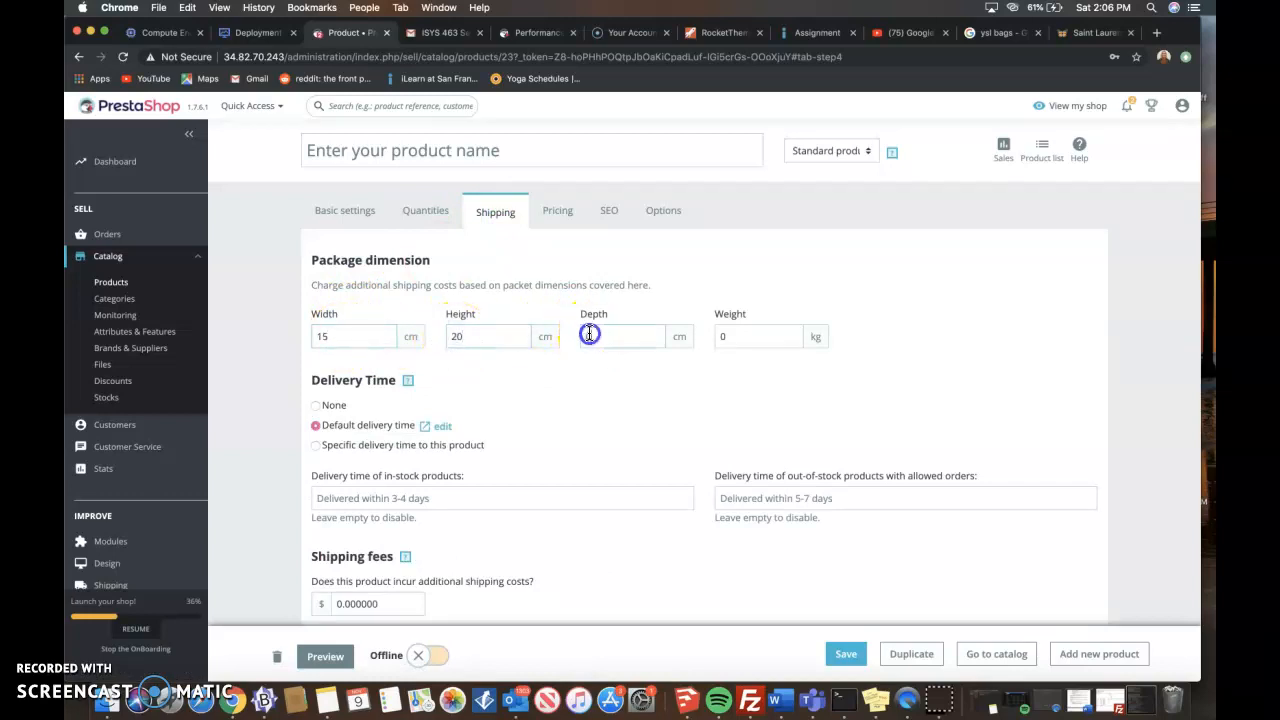
{"action": "type", "text": "20"}
{"action": "left_click", "coordinate": [739, 335]}
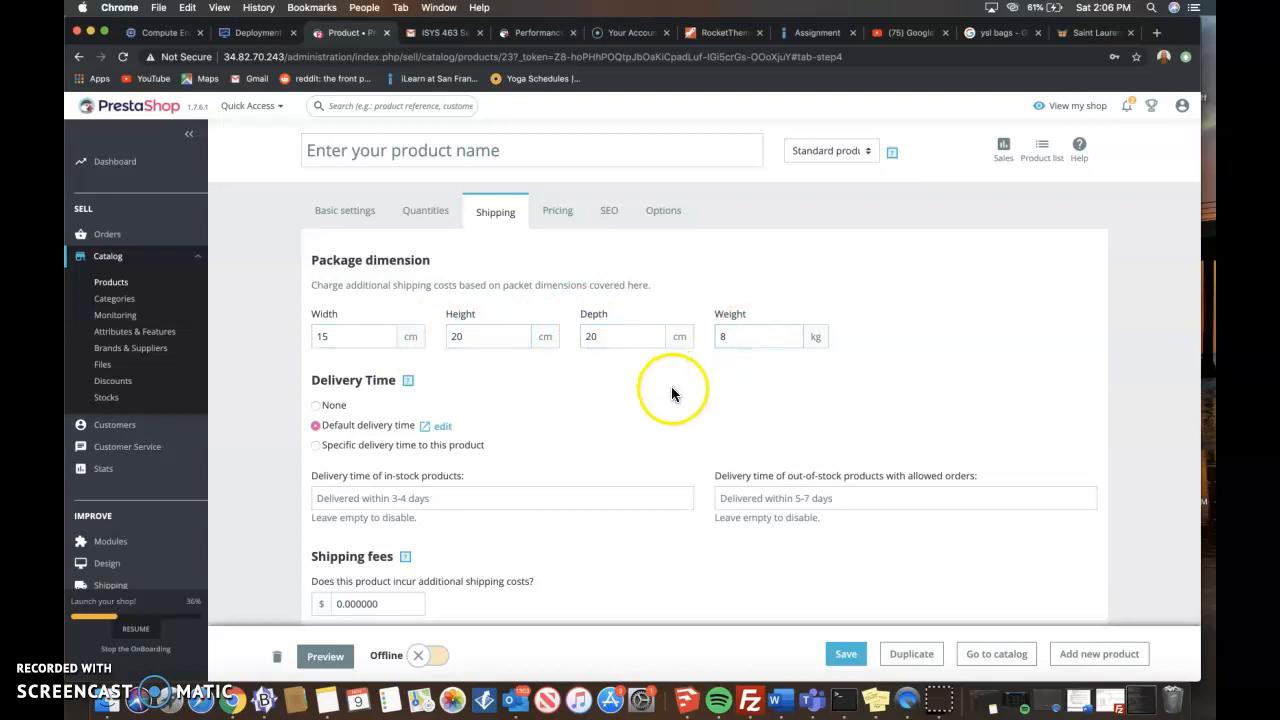
- Set the product's tax-excluded retail price to $1600 and try to save the product
{"action": "scroll", "coordinate": [671, 387], "scroll_direction": "down", "scroll_amount": 1}
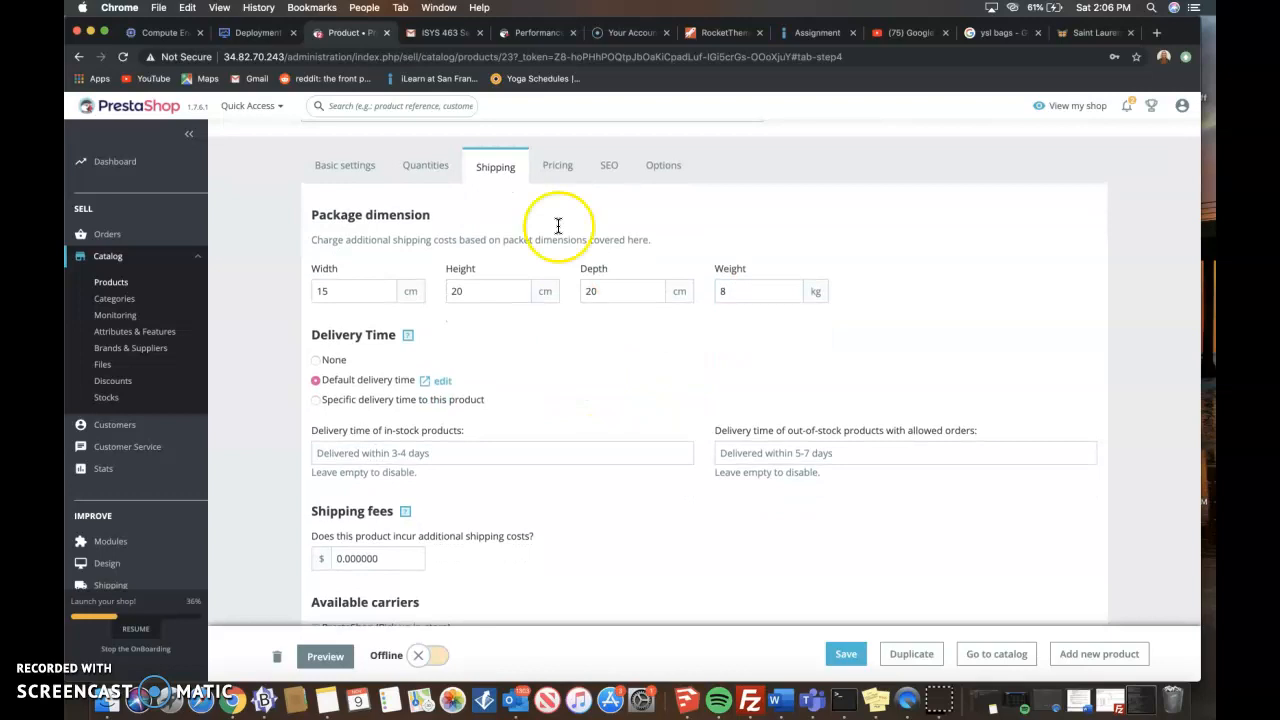
{"action": "left_click", "coordinate": [553, 167]}
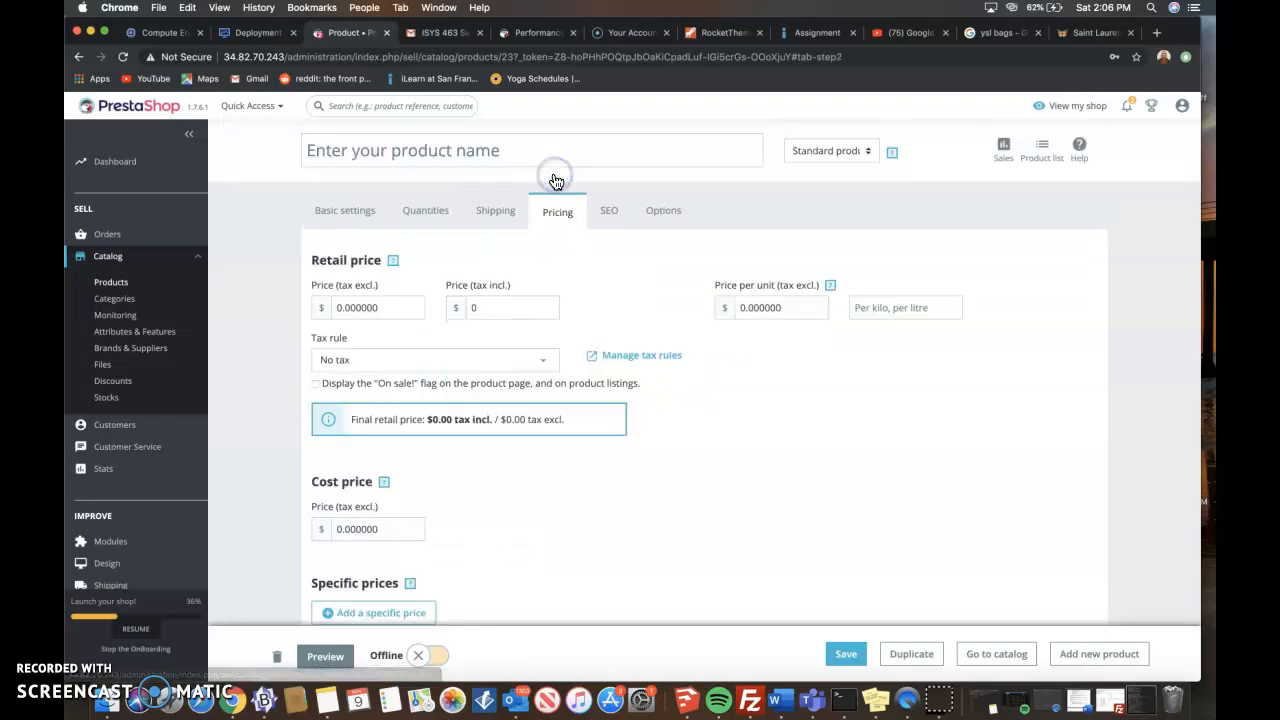
{"action": "left_click", "coordinate": [339, 308]}
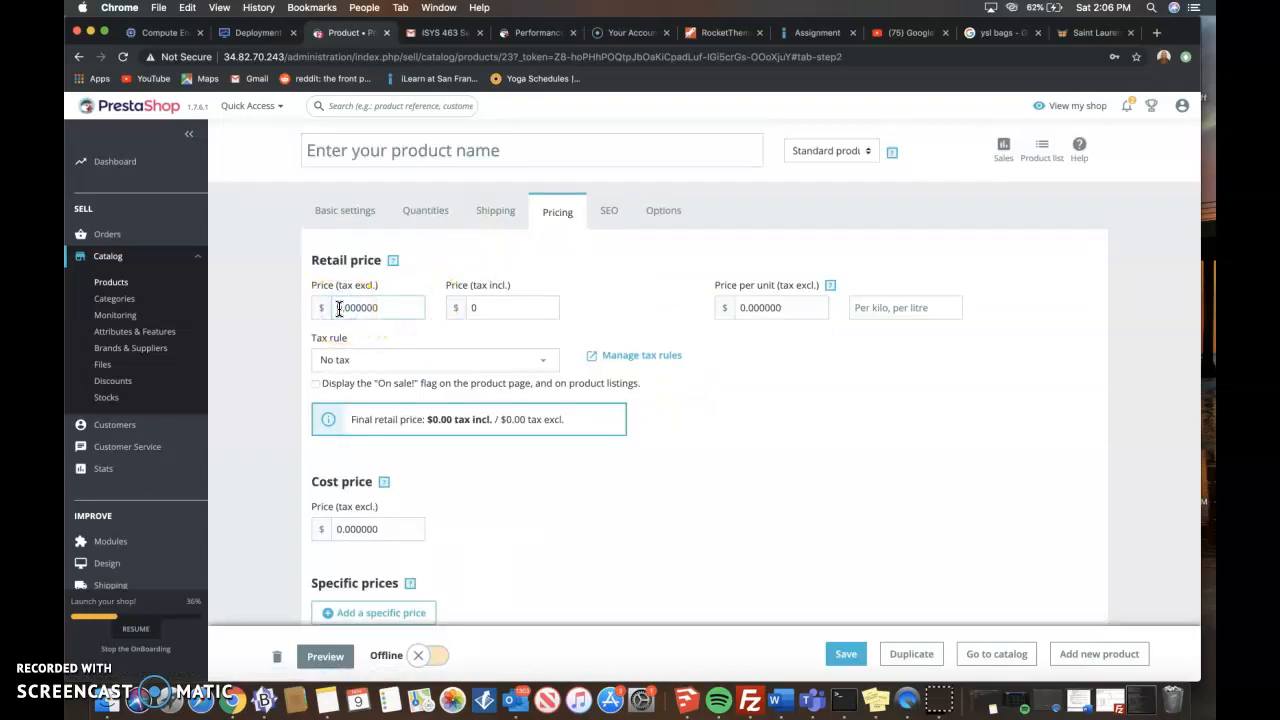
{"action": "type", "text": "160"}
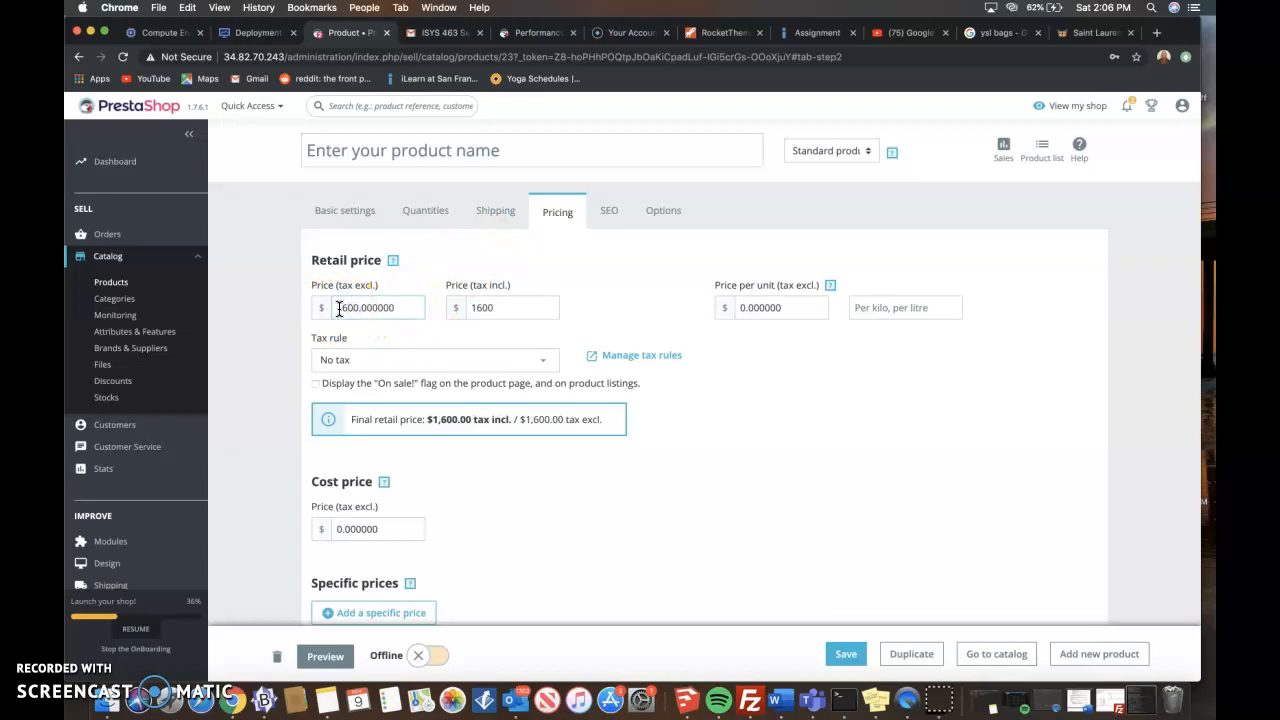
{"action": "left_click", "coordinate": [446, 333]}
{"action": "scroll", "coordinate": [445, 334], "scroll_direction": "down", "scroll_amount": 3}
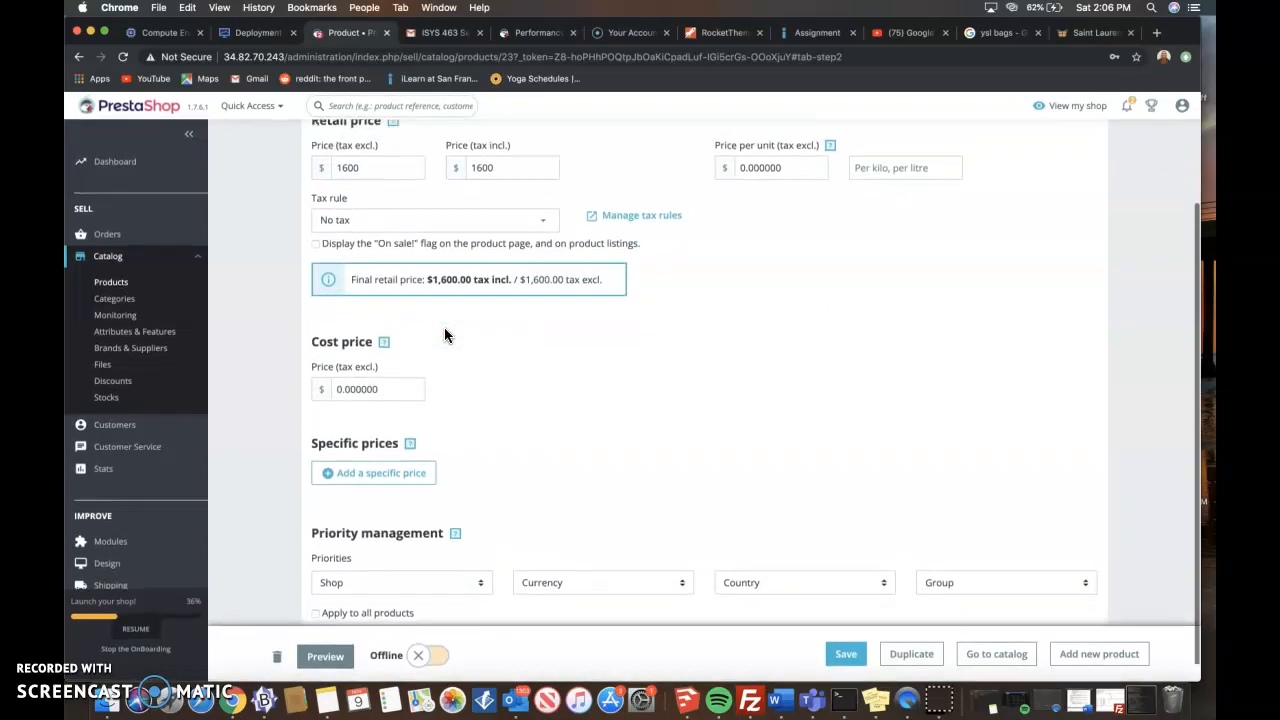
{"action": "scroll", "coordinate": [445, 334], "scroll_direction": "up", "scroll_amount": 1}
{"action": "left_click", "coordinate": [344, 397]}
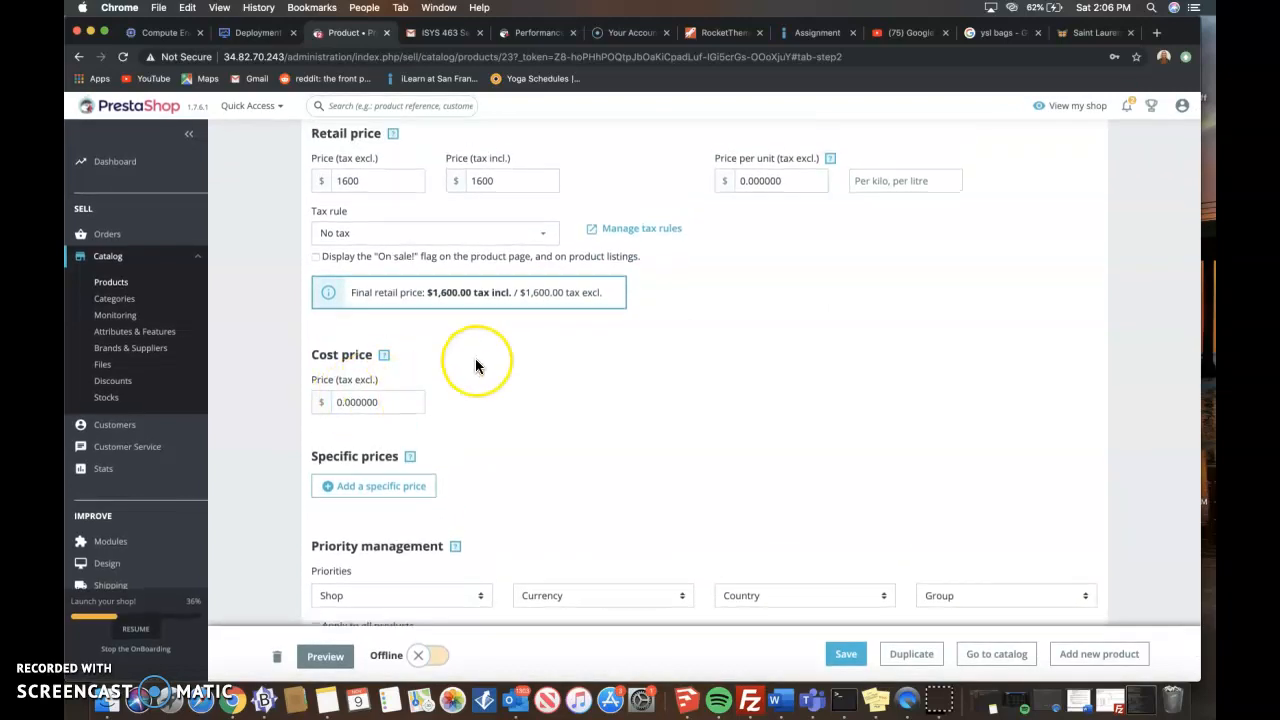
{"action": "scroll", "coordinate": [475, 366], "scroll_direction": "up", "scroll_amount": 2}
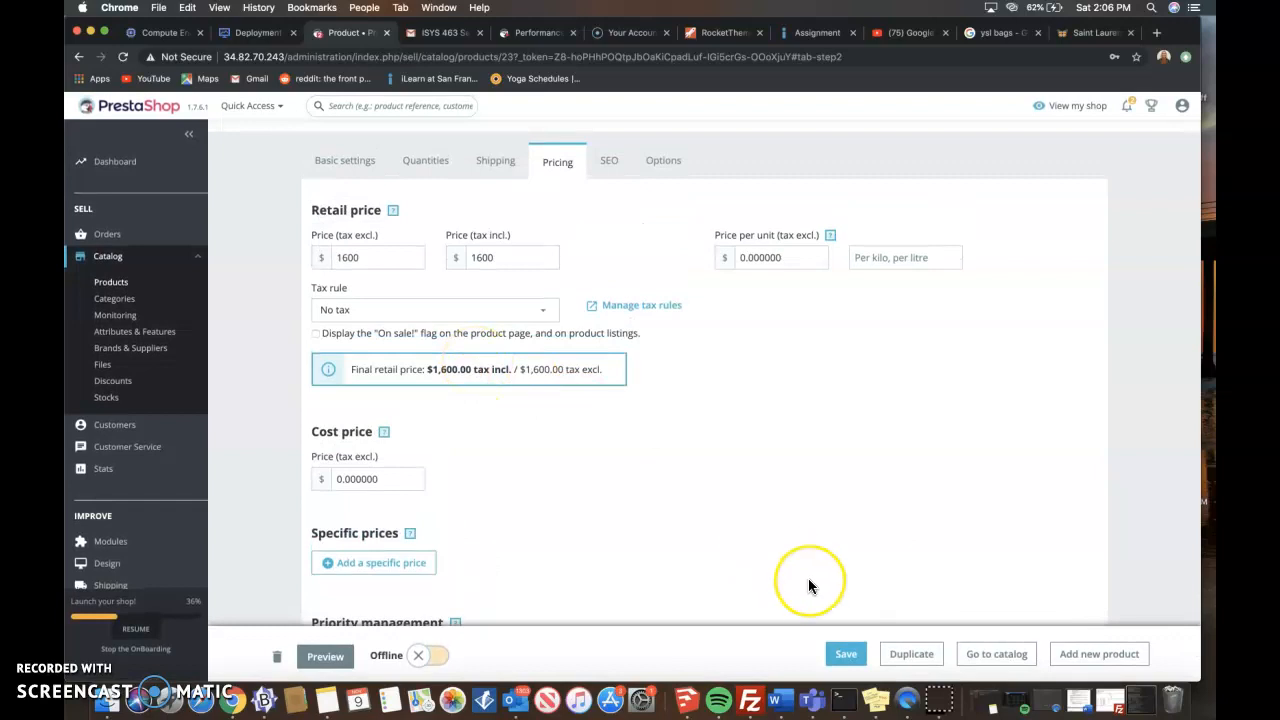
{"action": "scroll", "coordinate": [808, 580], "scroll_direction": "down", "scroll_amount": 4}
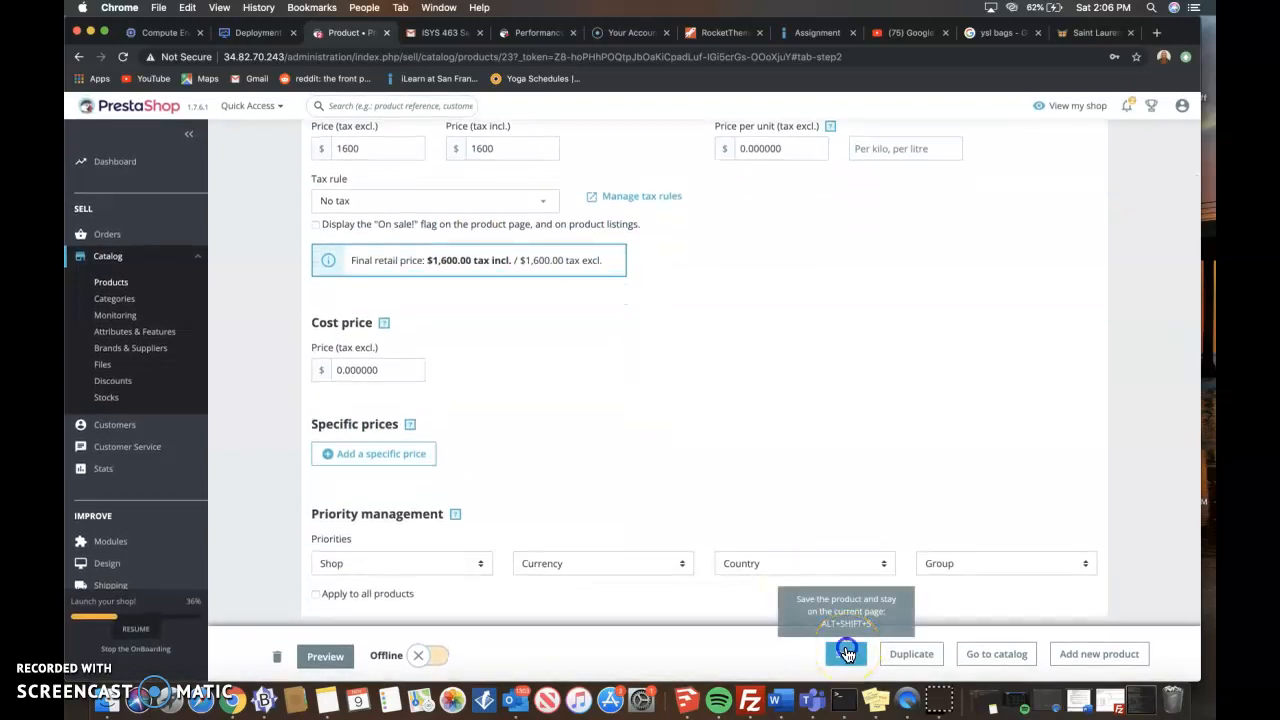
{"action": "left_click", "coordinate": [846, 653]}
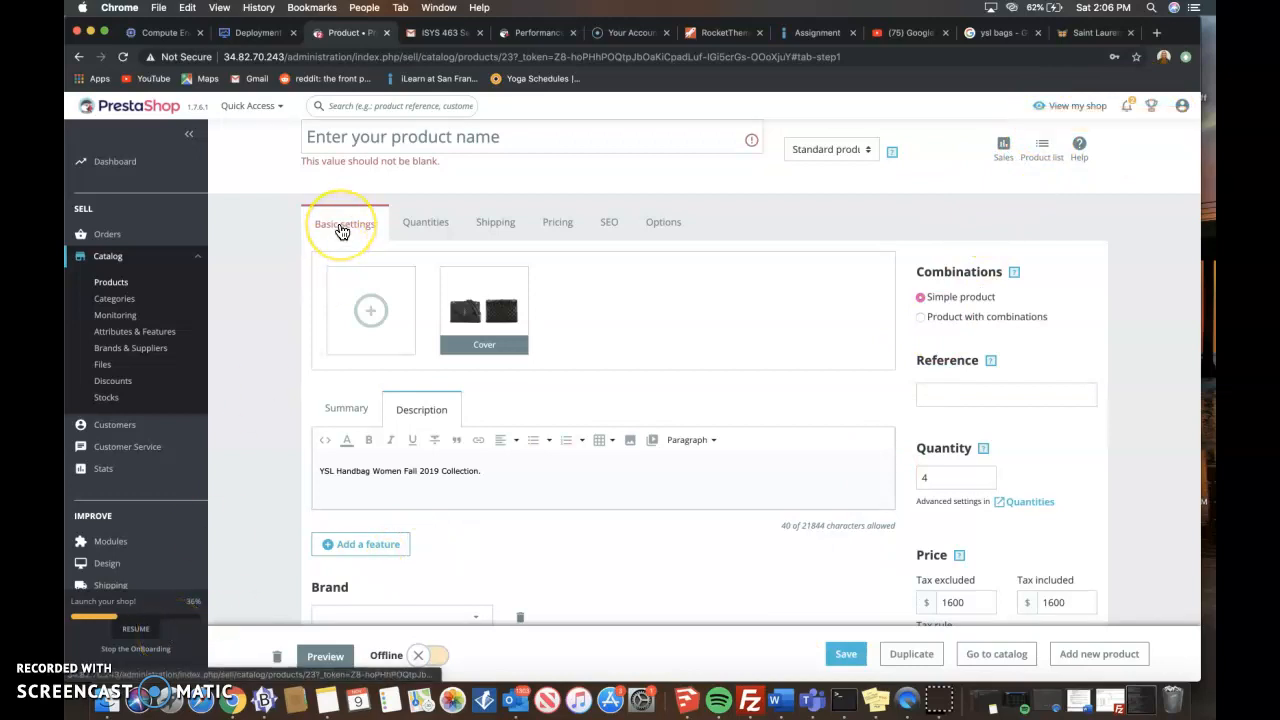
- Associate the product with the Accessories category and remove it from the Home category
{"action": "scroll", "coordinate": [341, 232], "scroll_direction": "down", "scroll_amount": 2}
{"action": "scroll", "coordinate": [343, 200], "scroll_direction": "up", "scroll_amount": 2}
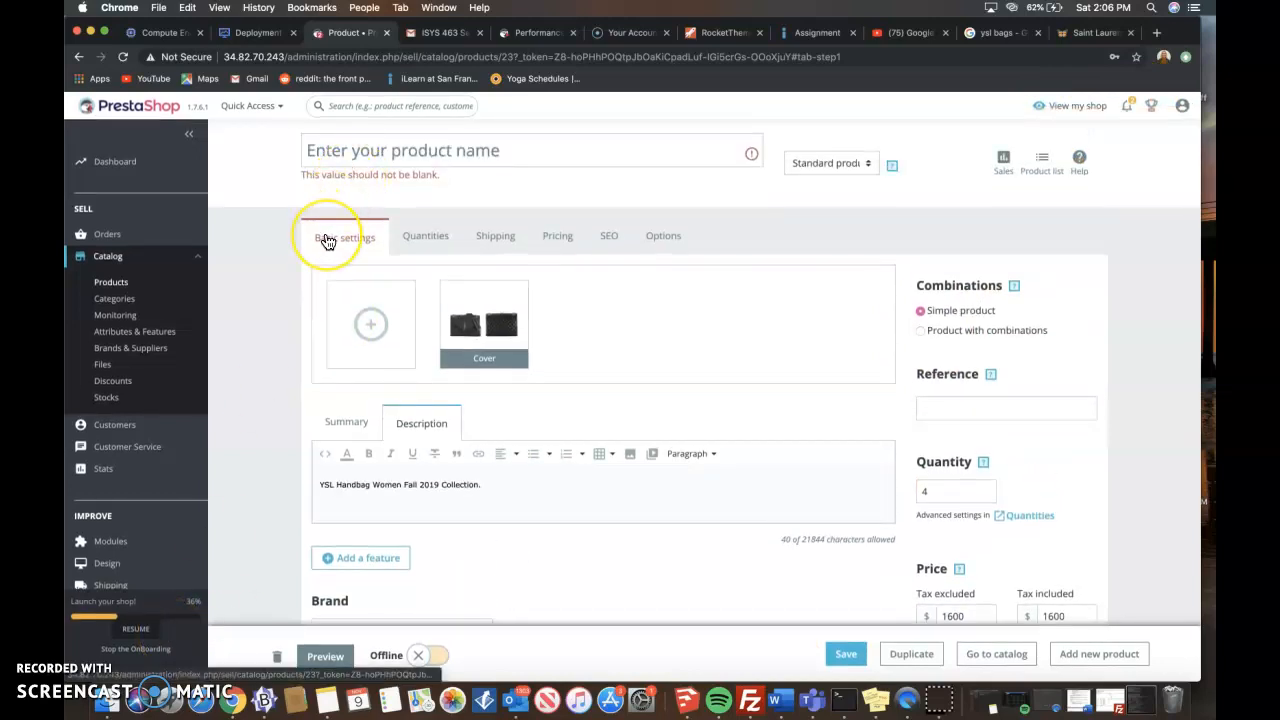
{"action": "scroll", "coordinate": [324, 240], "scroll_direction": "down", "scroll_amount": 5}
{"action": "scroll", "coordinate": [324, 240], "scroll_direction": "up", "scroll_amount": 3}
{"action": "scroll", "coordinate": [326, 242], "scroll_direction": "up", "scroll_amount": 3}
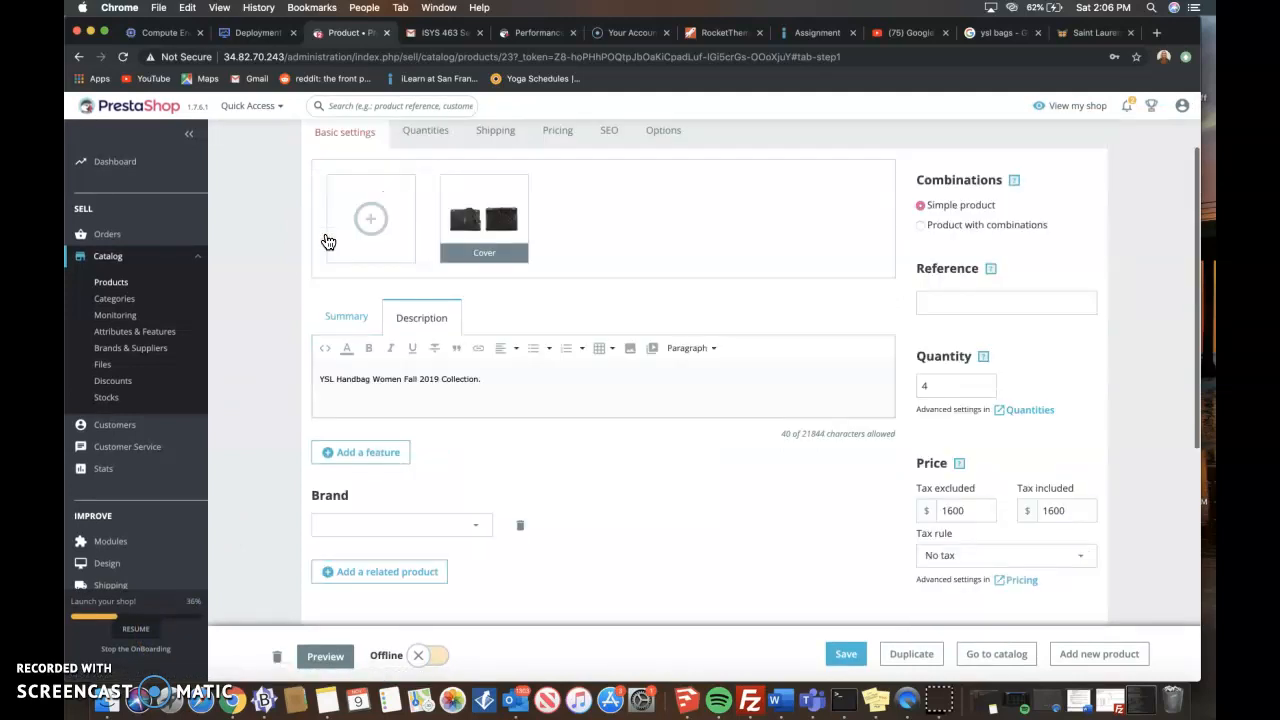
{"action": "left_click", "coordinate": [340, 180]}
{"action": "scroll", "coordinate": [320, 376], "scroll_direction": "down", "scroll_amount": 5}
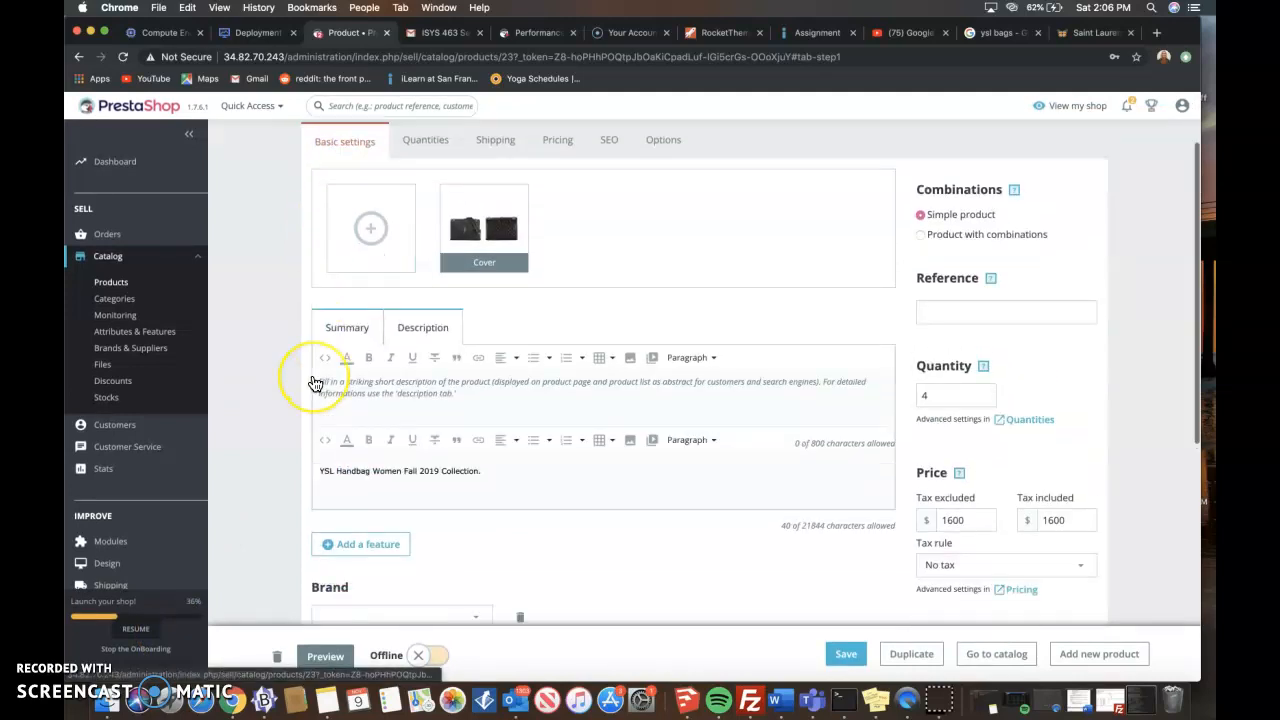
{"action": "scroll", "coordinate": [315, 383], "scroll_direction": "down", "scroll_amount": 1}
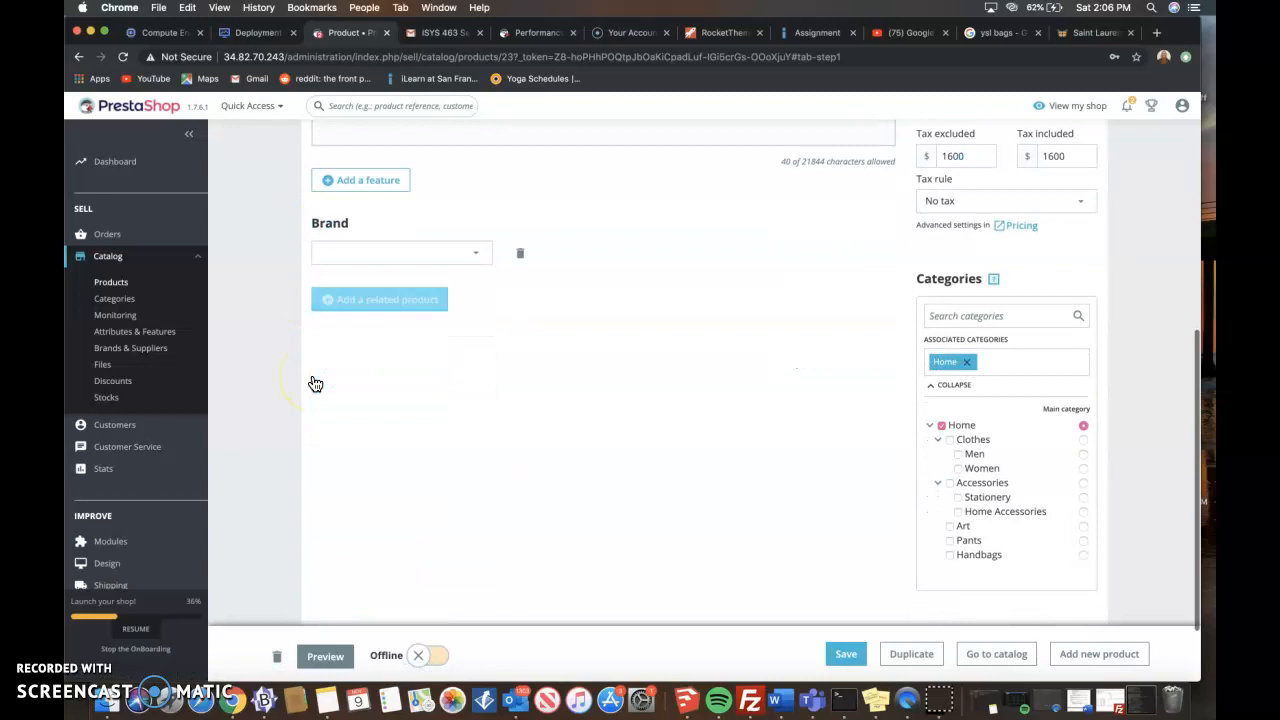
{"action": "left_click", "coordinate": [950, 484]}
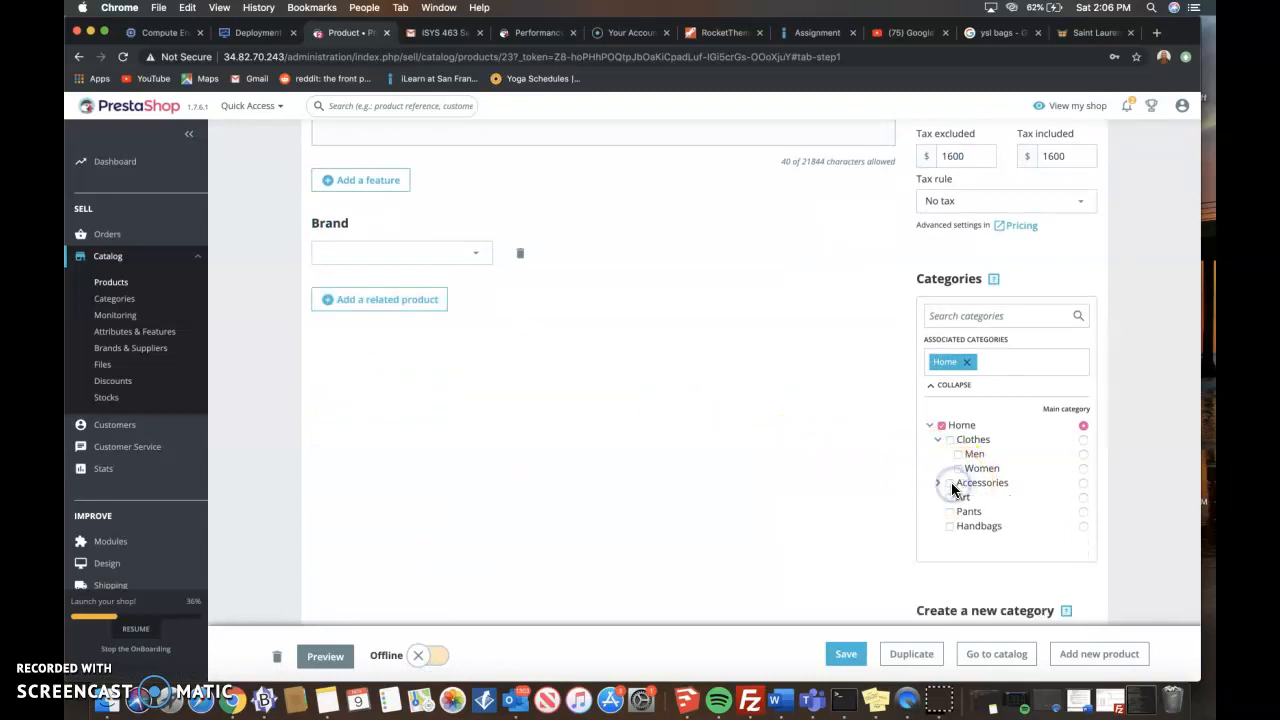
{"action": "left_click", "coordinate": [950, 484]}
{"action": "scroll", "coordinate": [850, 498], "scroll_direction": "down", "scroll_amount": 1}
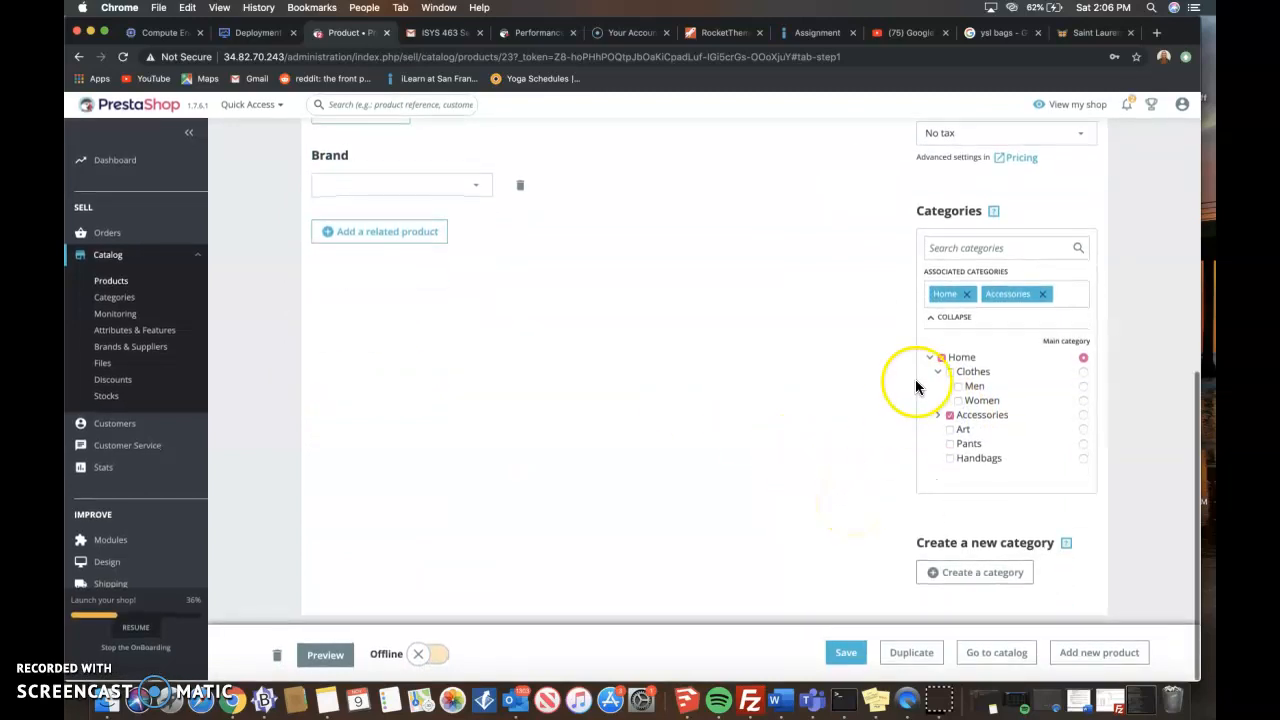
{"action": "left_click", "coordinate": [941, 358]}
- Name the product "YSL Handbag" and save it
{"action": "scroll", "coordinate": [744, 460], "scroll_direction": "up", "scroll_amount": 10}
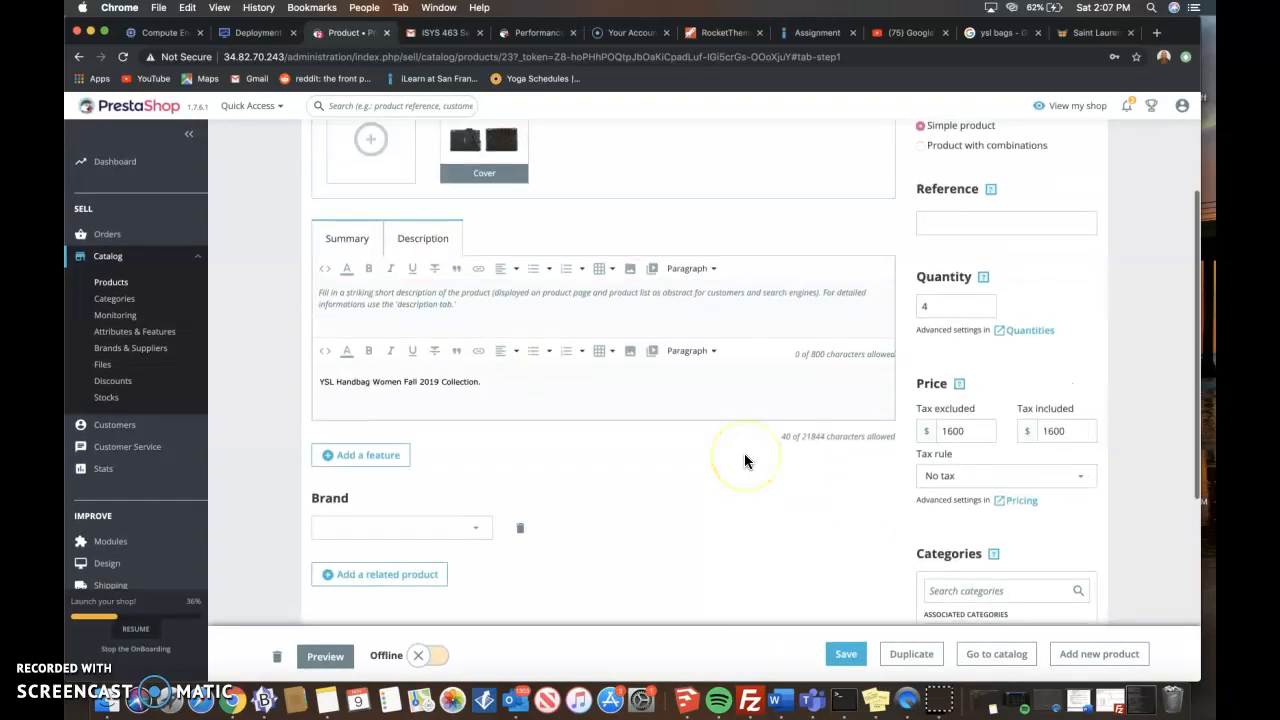
{"action": "left_click", "coordinate": [543, 143]}
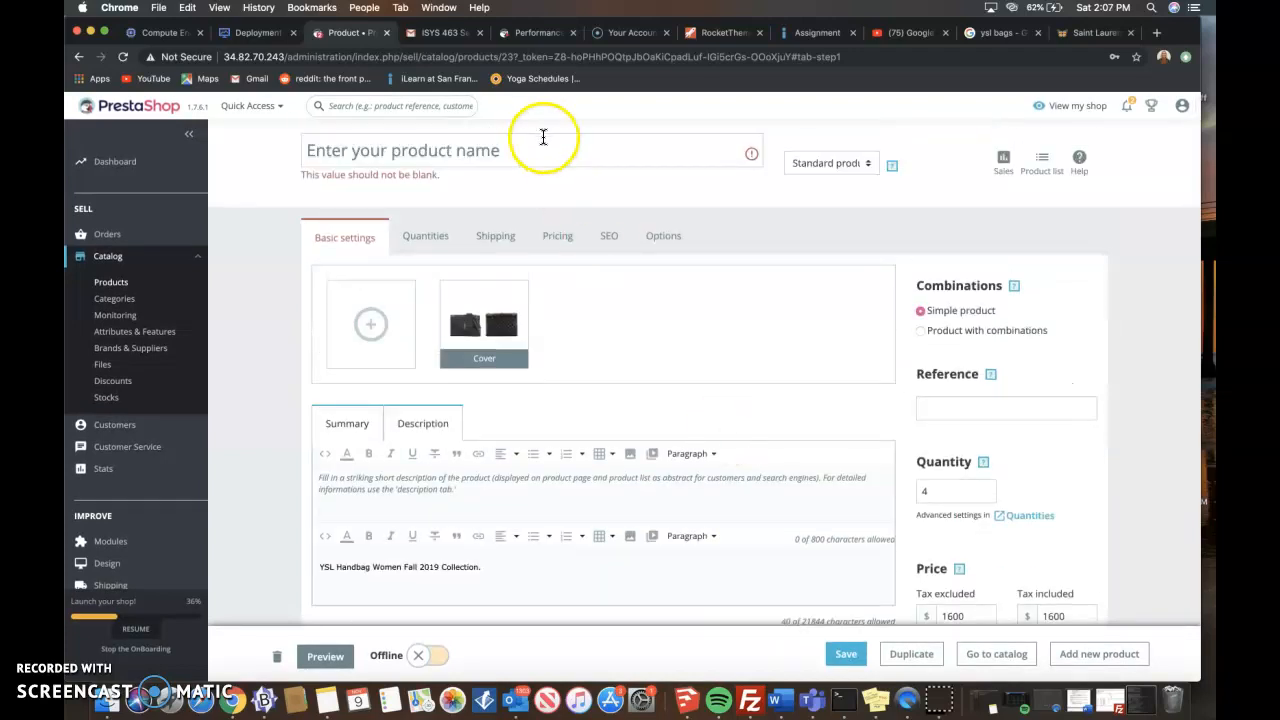
{"action": "type", "text": "YSL H"}
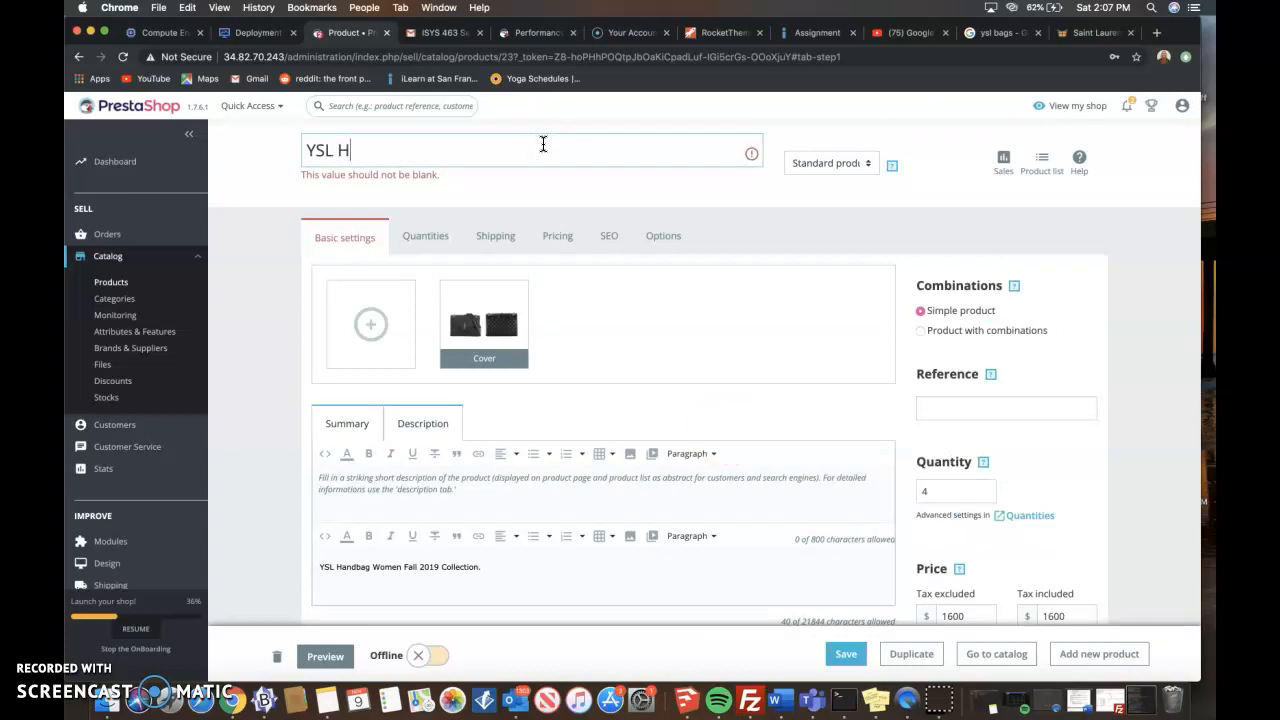
{"action": "type", "text": "andbag"}
{"action": "left_click", "coordinate": [682, 291]}
{"action": "scroll", "coordinate": [566, 176], "scroll_direction": "down", "scroll_amount": 5}
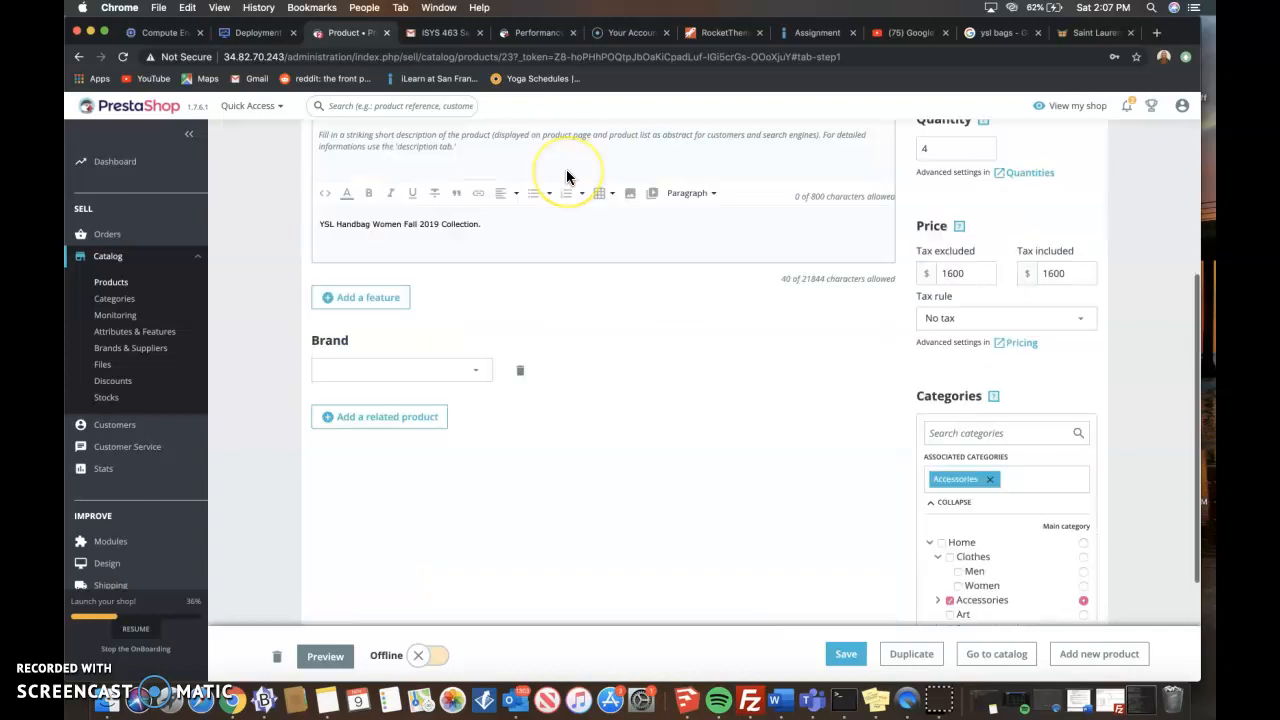
{"action": "scroll", "coordinate": [560, 177], "scroll_direction": "up", "scroll_amount": 5}
{"action": "left_click", "coordinate": [845, 655]}
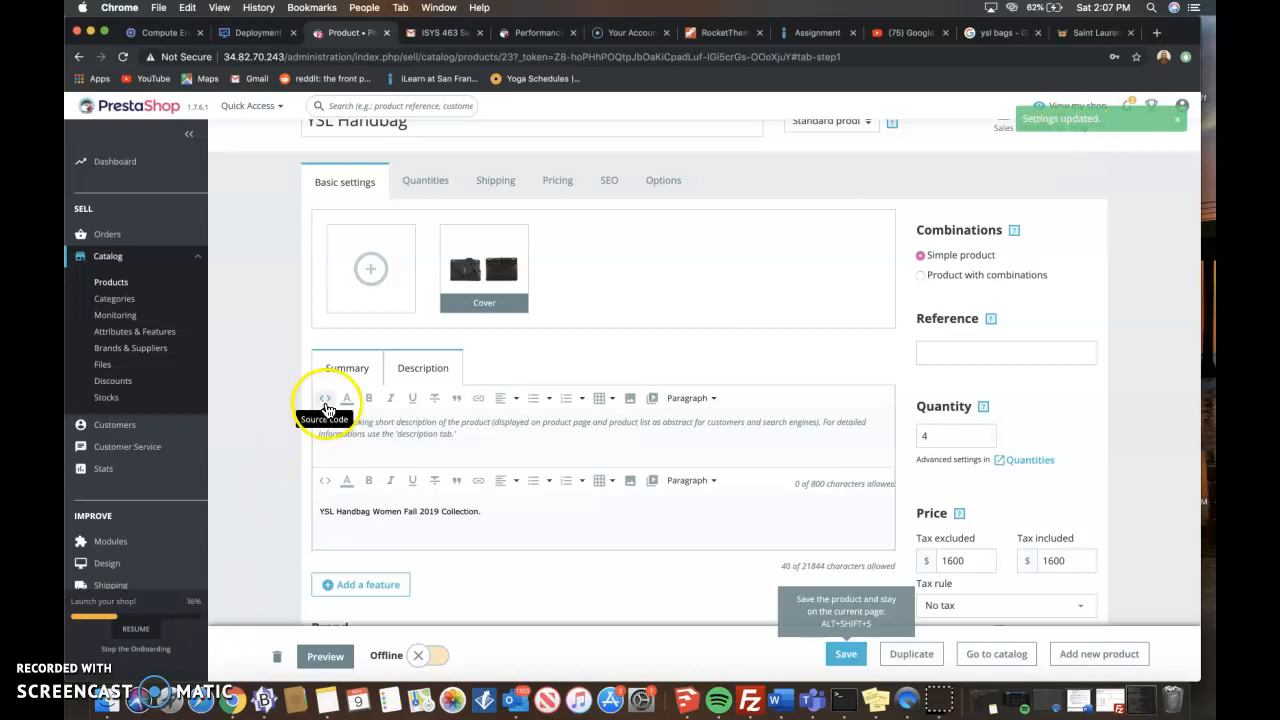
- Start another new product and upload today's 2.08.39 PM screenshot from the recent files as its image
{"action": "scroll", "coordinate": [694, 391], "scroll_direction": "up", "scroll_amount": 1}
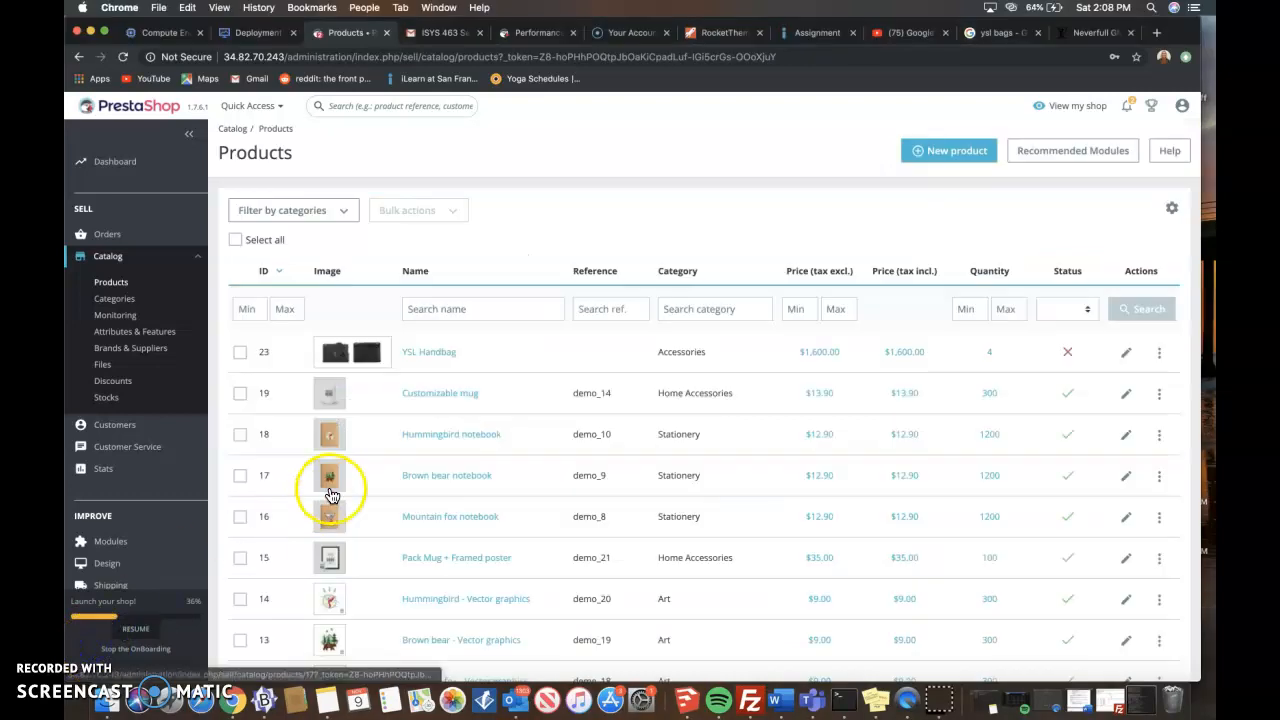
{"action": "left_click", "coordinate": [929, 160]}
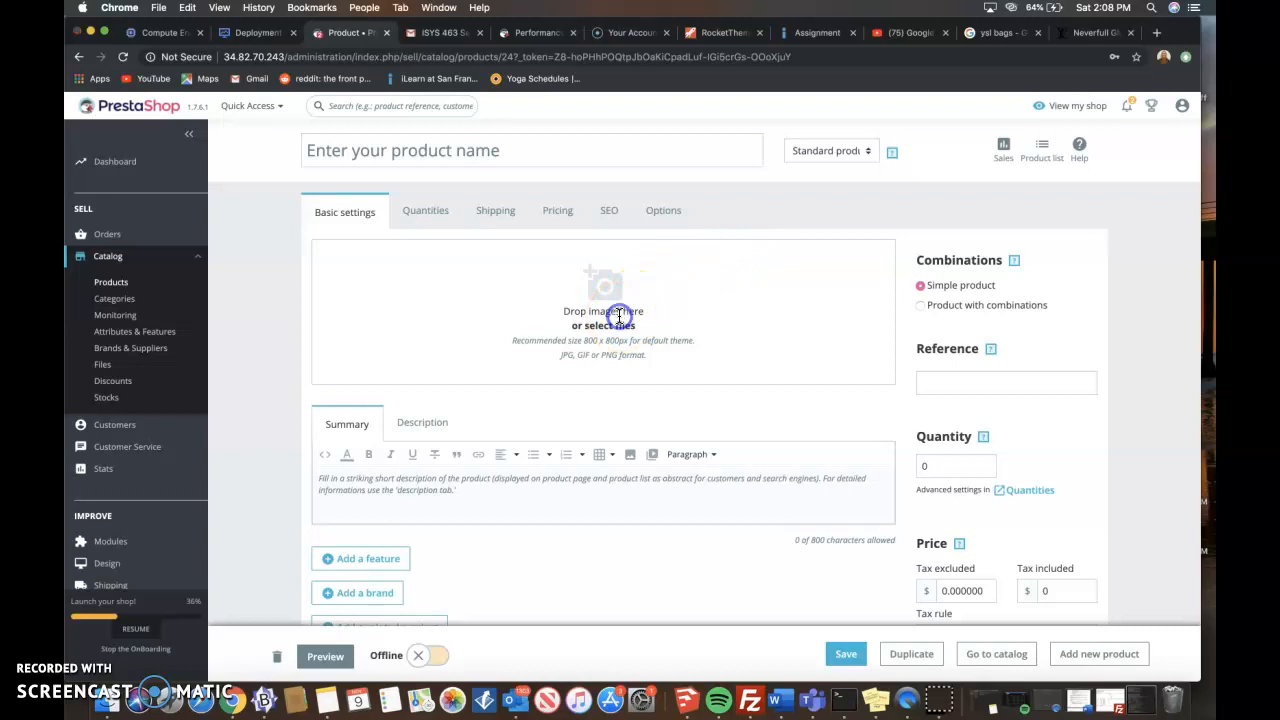
{"action": "left_click", "coordinate": [615, 316]}
{"action": "left_click", "coordinate": [403, 122]}
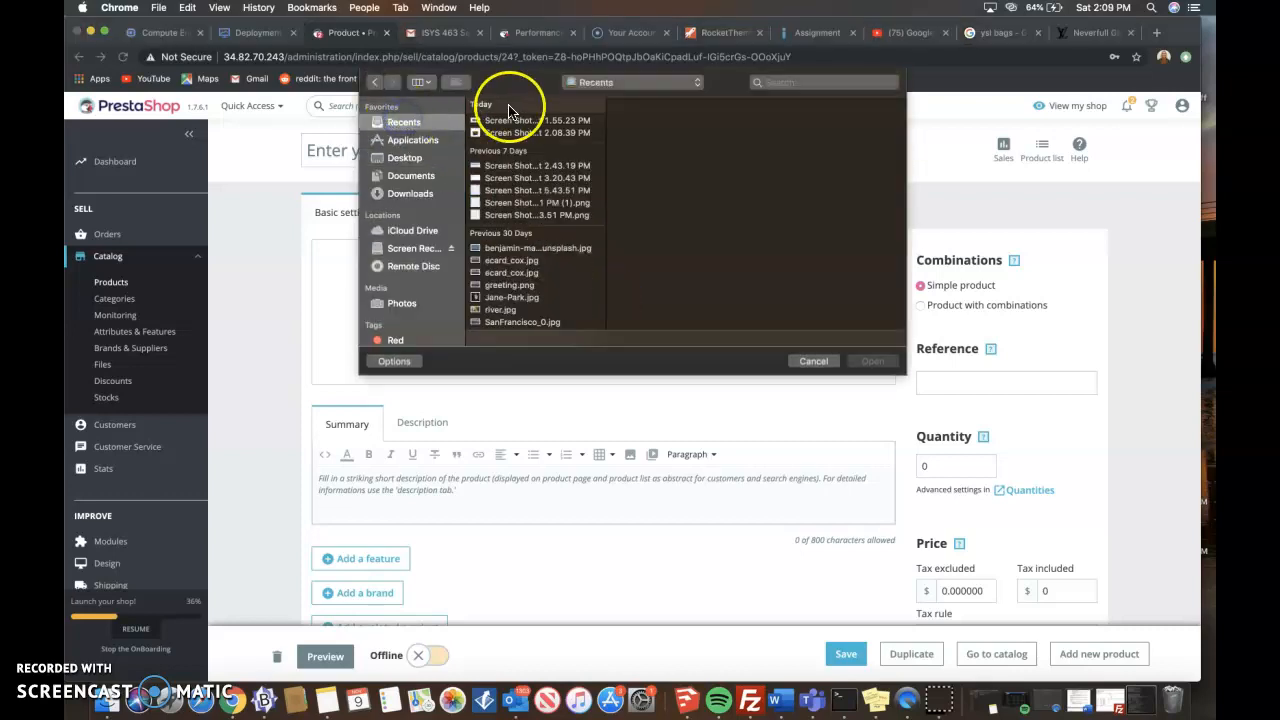
{"action": "double_click", "coordinate": [517, 134]}
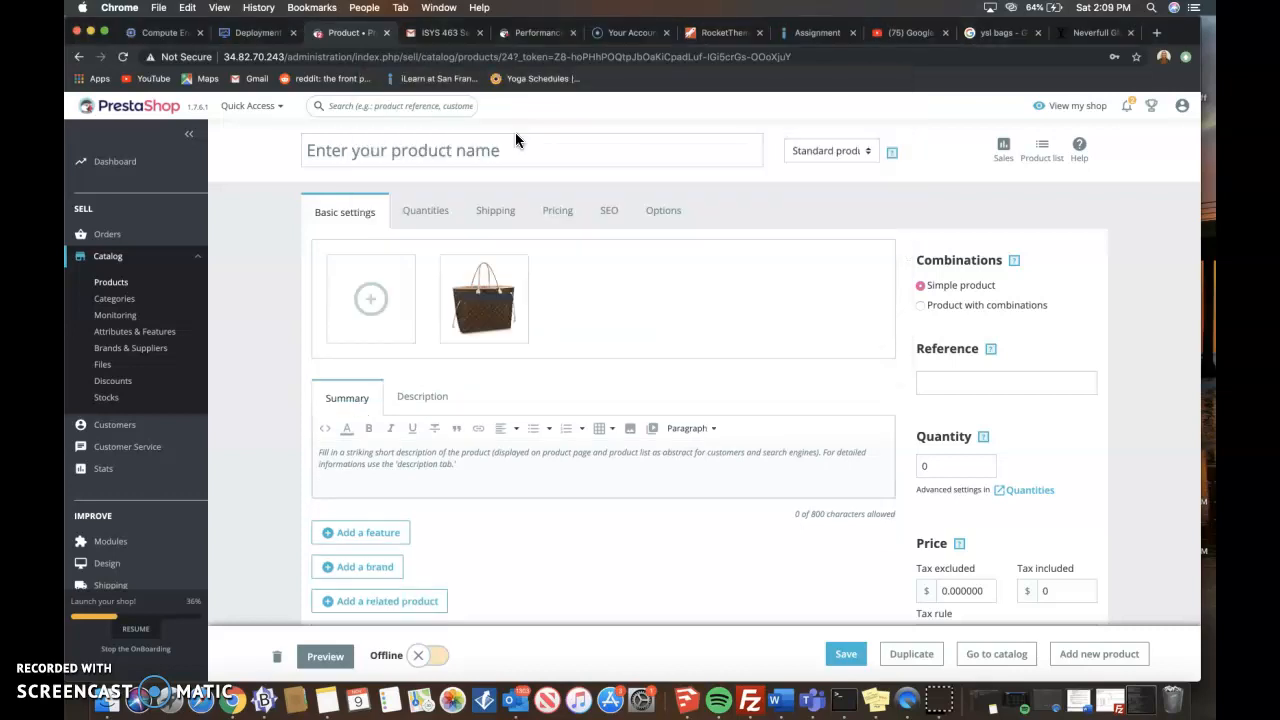
- Name the new product "Louis Vuitton Neverfull GM"
{"action": "left_click", "coordinate": [413, 405]}
{"action": "left_click", "coordinate": [393, 465]}
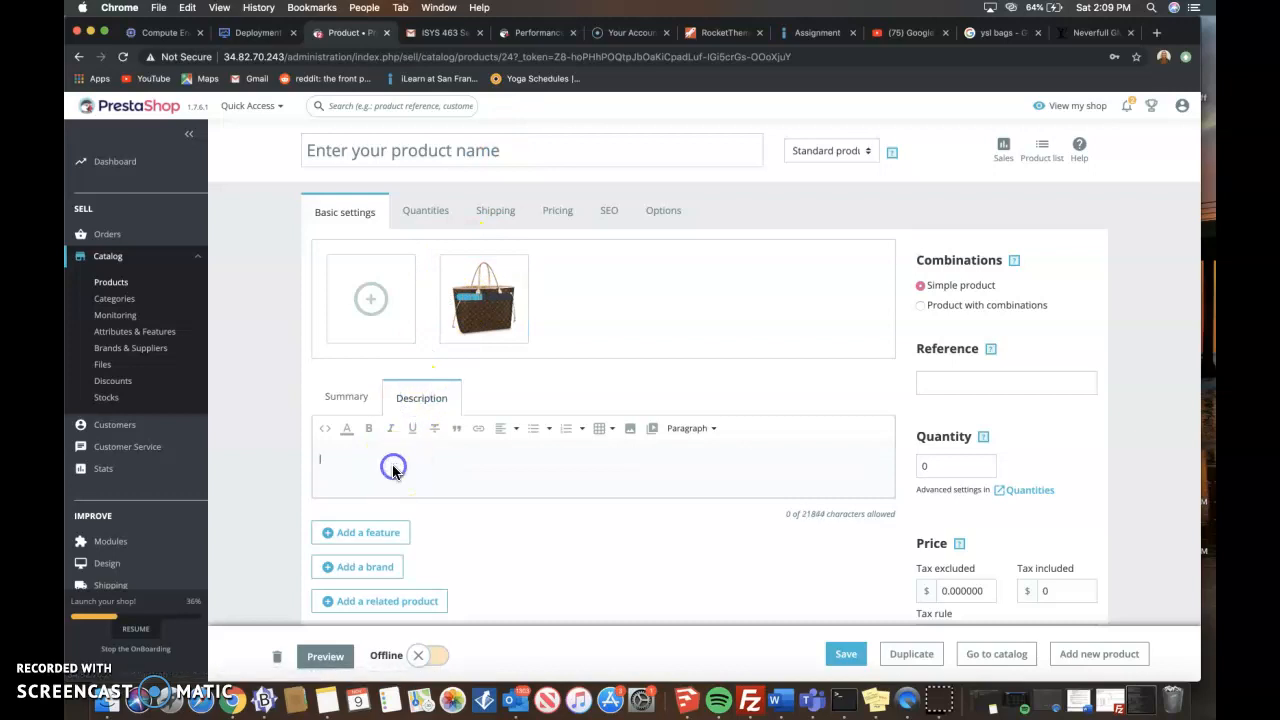
{"action": "left_click", "coordinate": [463, 152]}
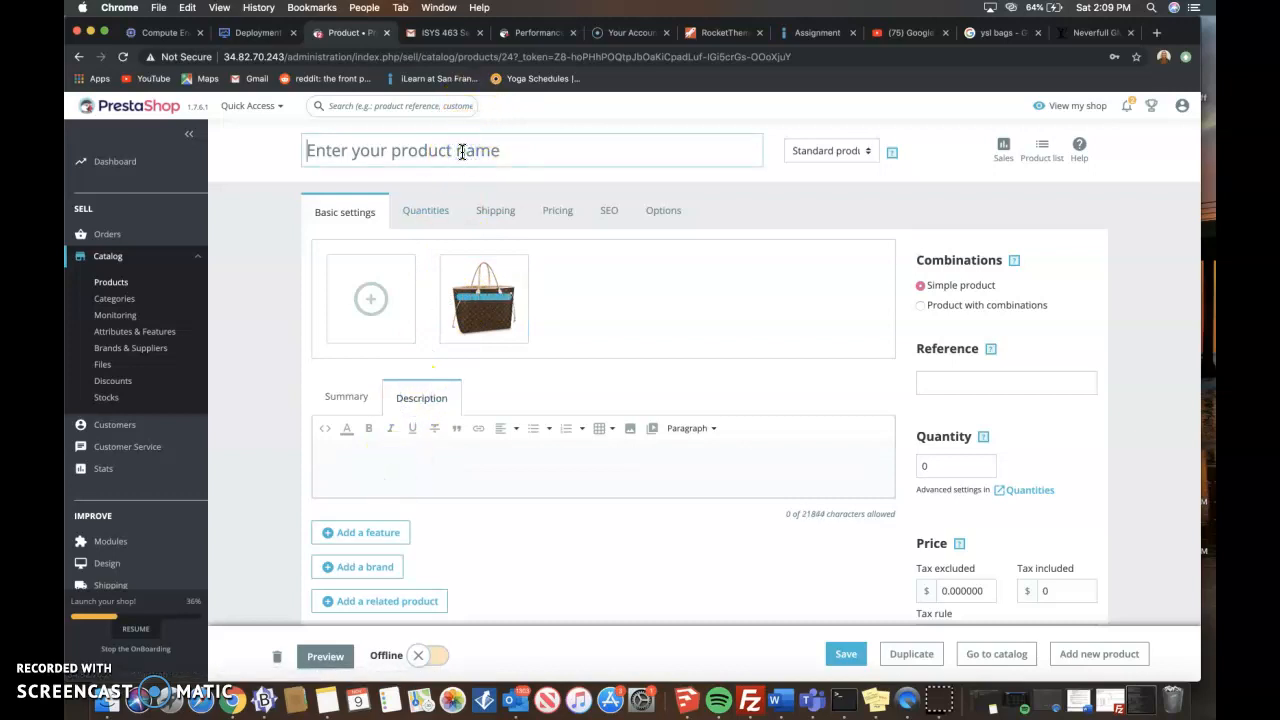
{"action": "type", "text": "L"}
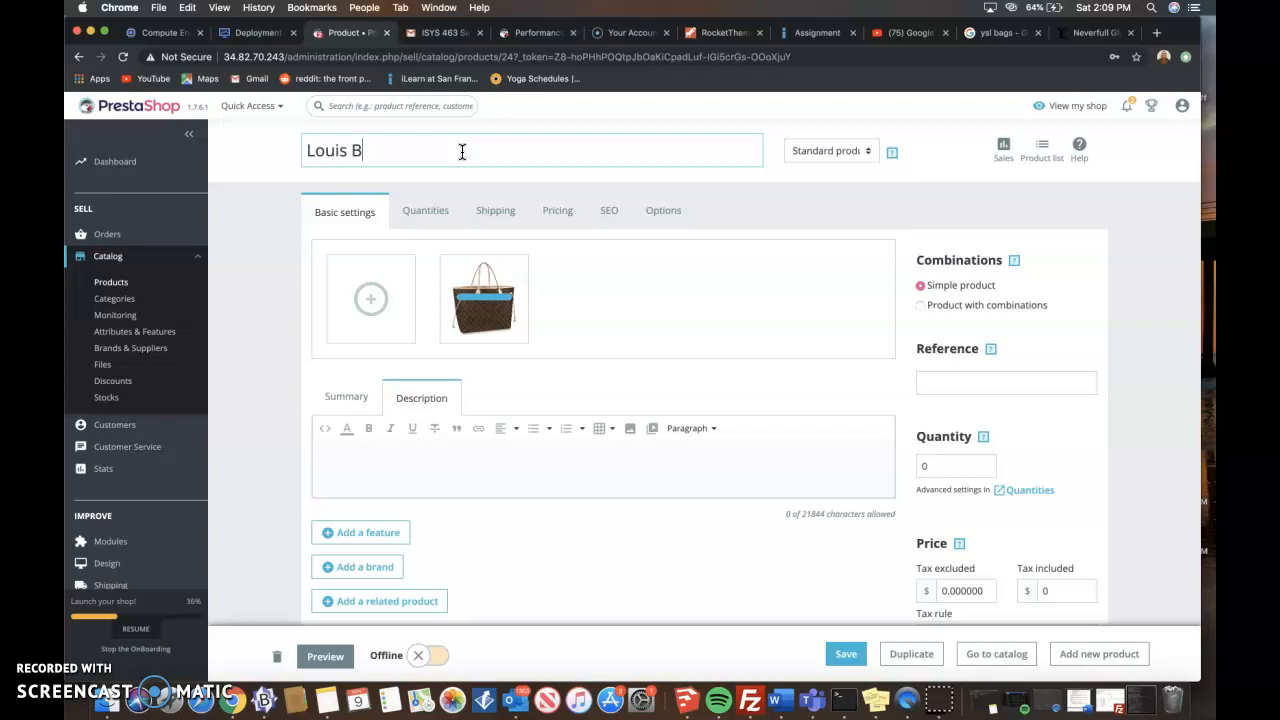
{"action": "type", "text": "ouis Vuitton Neverfull GM"}
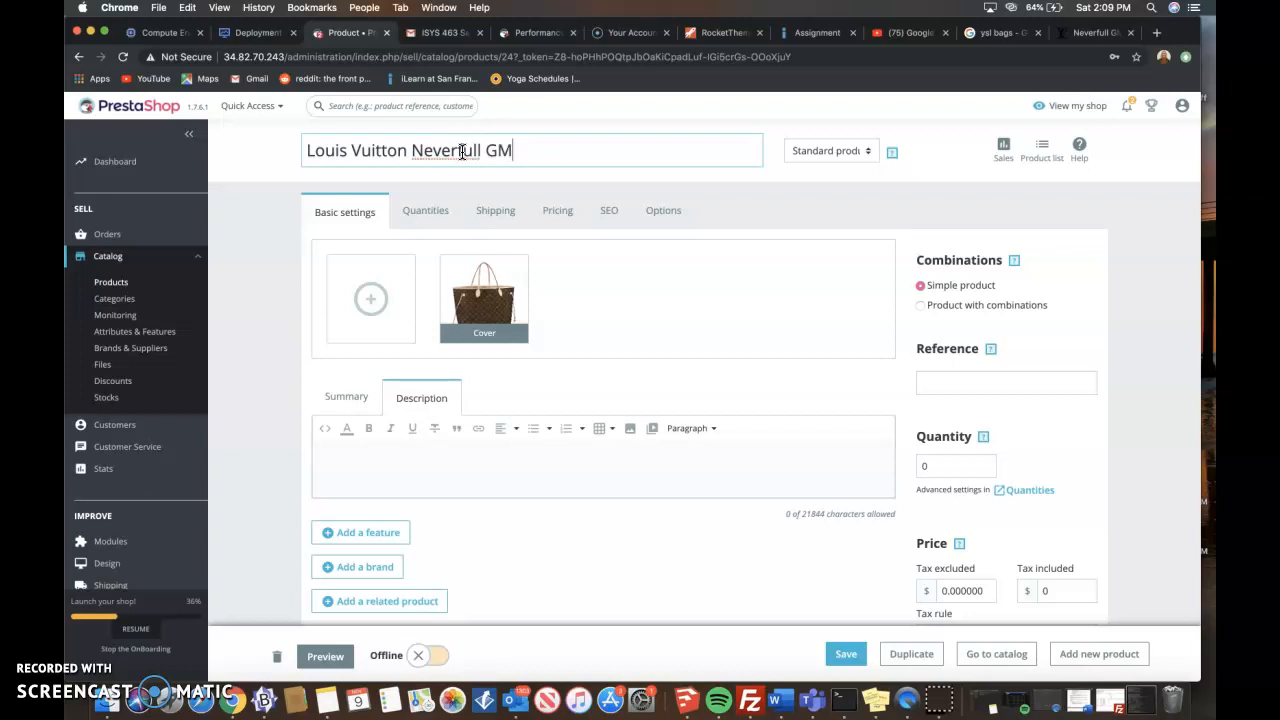
- Enter the product's full description as "Classical Louis Vuitton Neverfull GM Handbag"
{"action": "left_click", "coordinate": [414, 466]}
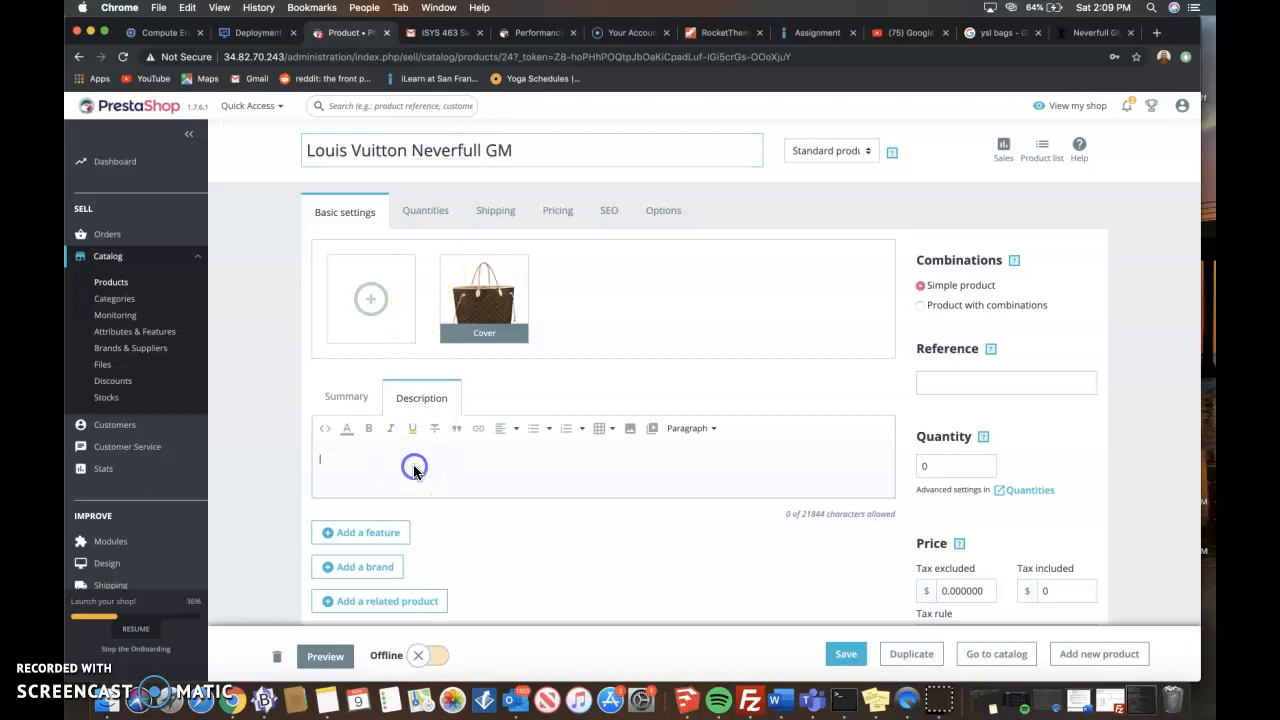
{"action": "type", "text": "Classical Louis Vuitton Neverfull GM Handbag"}
{"action": "left_click", "coordinate": [393, 527]}
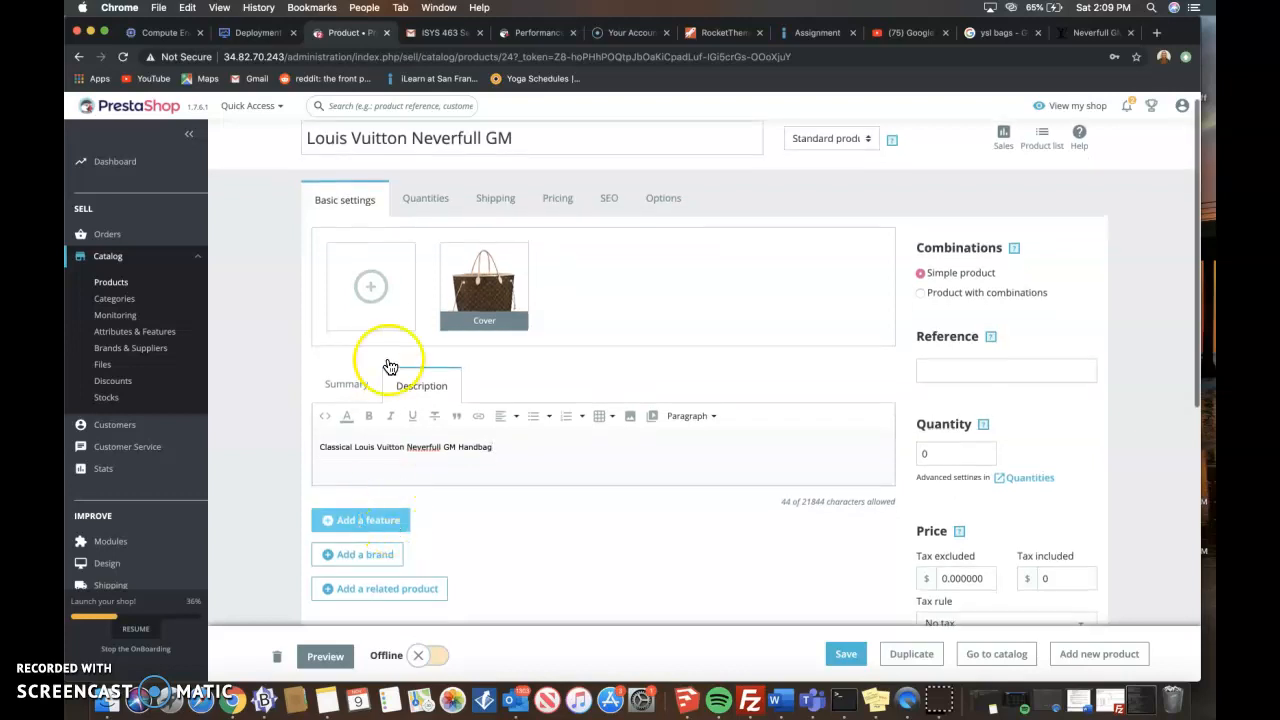
- Set the Louis Vuitton product's stock quantity to 6
{"action": "left_click", "coordinate": [425, 210]}
{"action": "left_click", "coordinate": [313, 302]}
{"action": "type", "text": "9"}
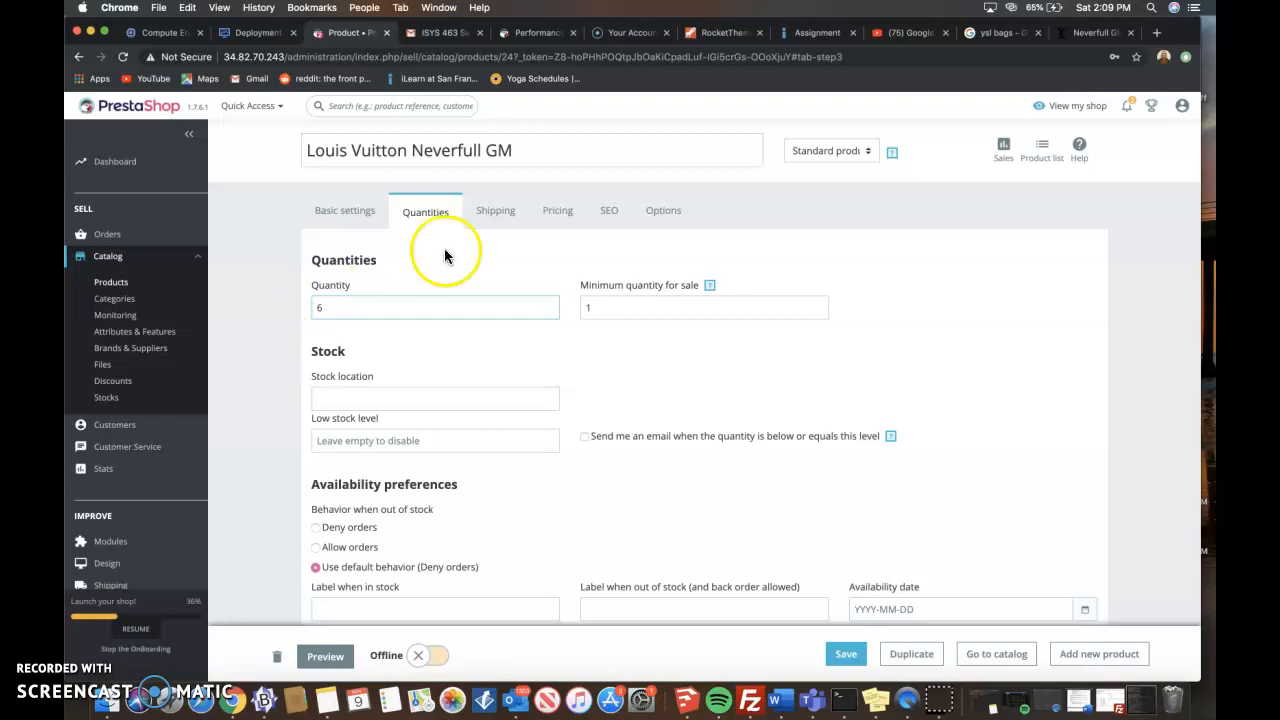
- Set the Louis Vuitton product's tax-excluded retail price to $1450 with no tax rule, and save the product
{"action": "left_click", "coordinate": [490, 212]}
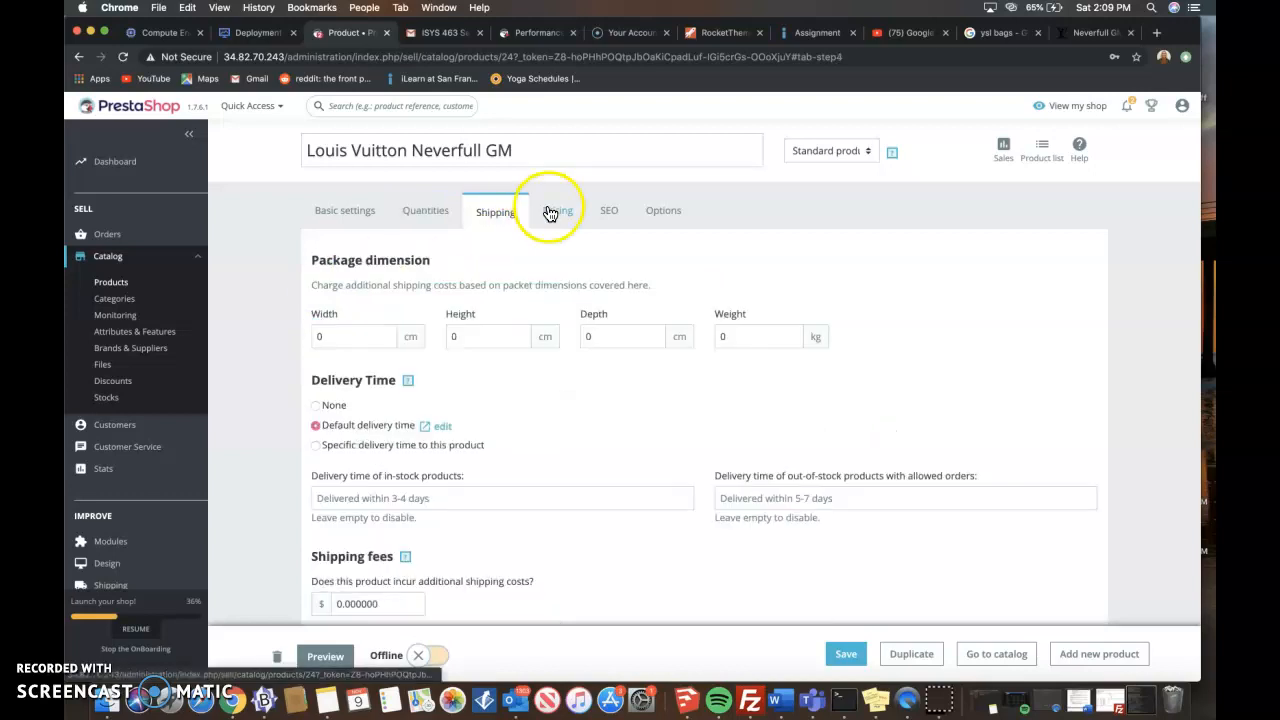
{"action": "left_click", "coordinate": [563, 223]}
{"action": "left_click", "coordinate": [337, 307]}
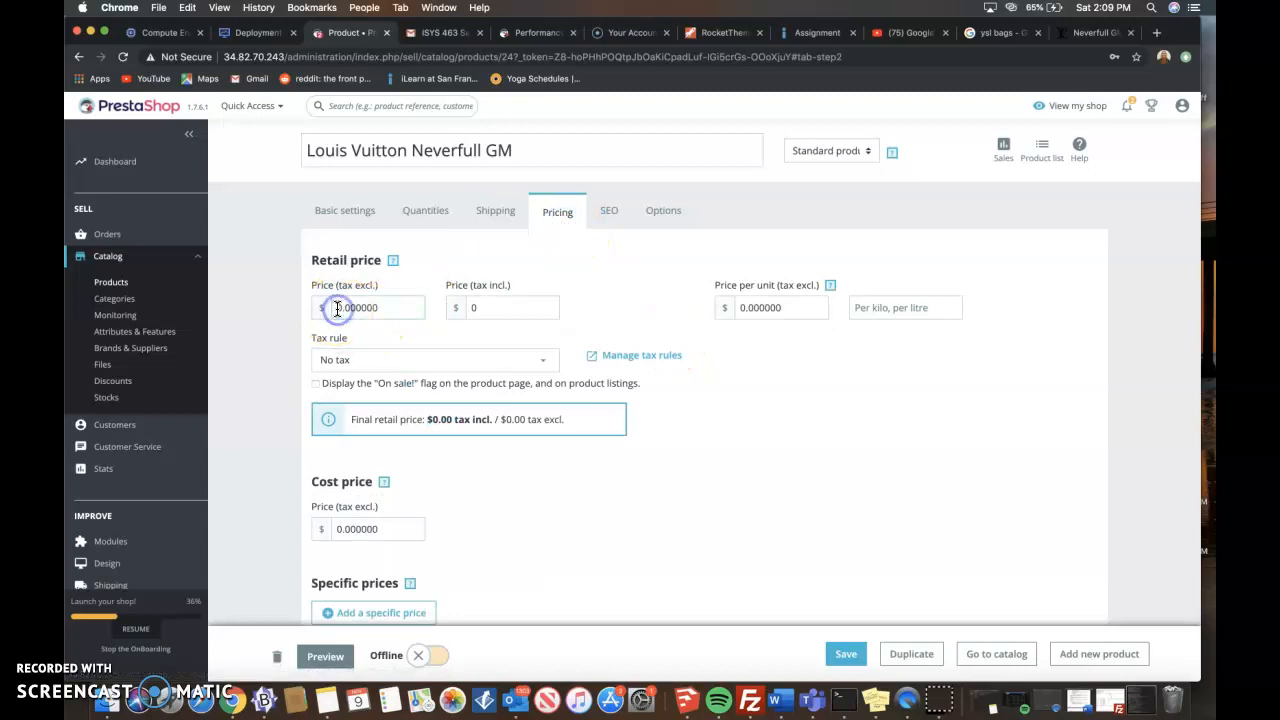
{"action": "type", "text": "1450"}
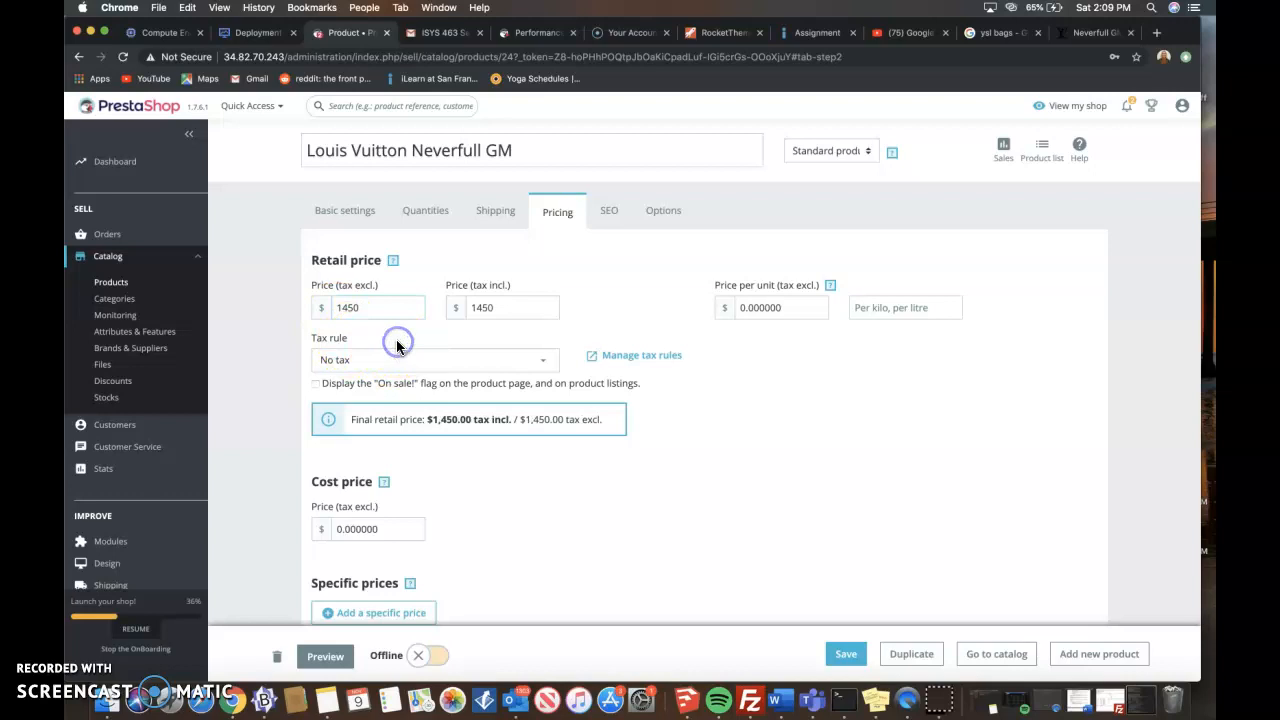
{"action": "scroll", "coordinate": [397, 345], "scroll_direction": "down", "scroll_amount": 3}
{"action": "scroll", "coordinate": [400, 346], "scroll_direction": "up", "scroll_amount": 3}
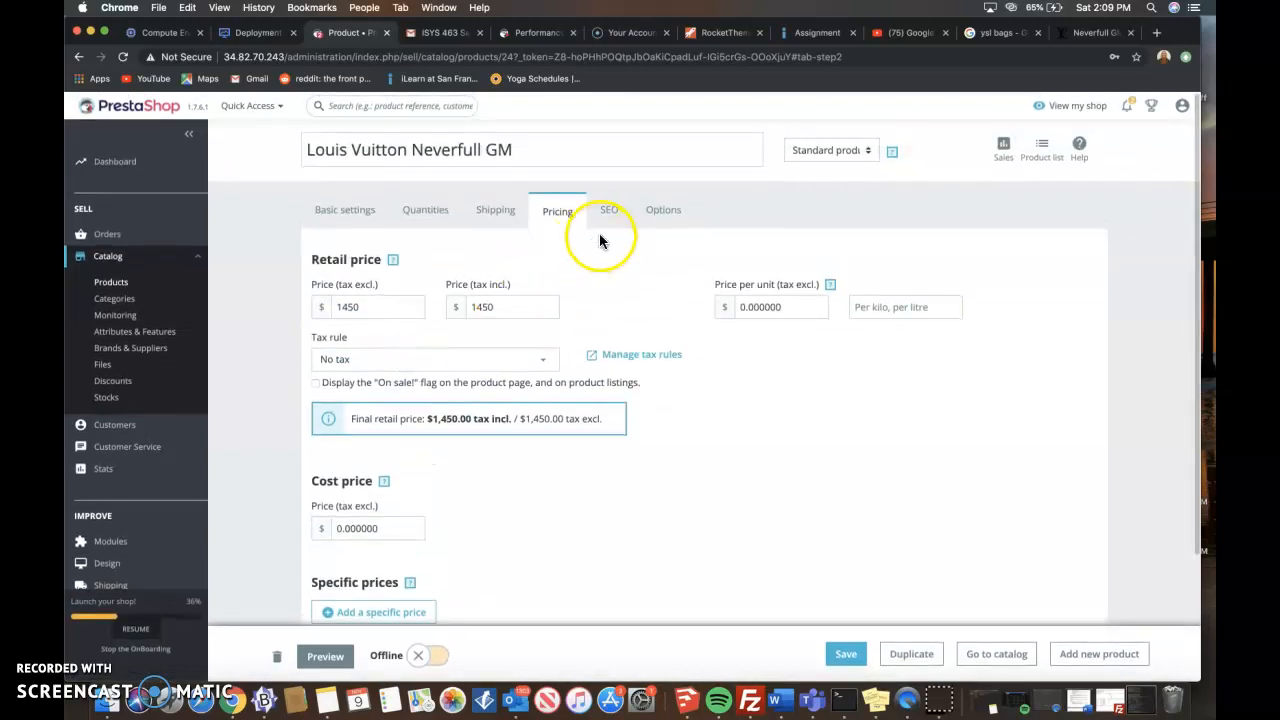
{"action": "left_click", "coordinate": [845, 657]}
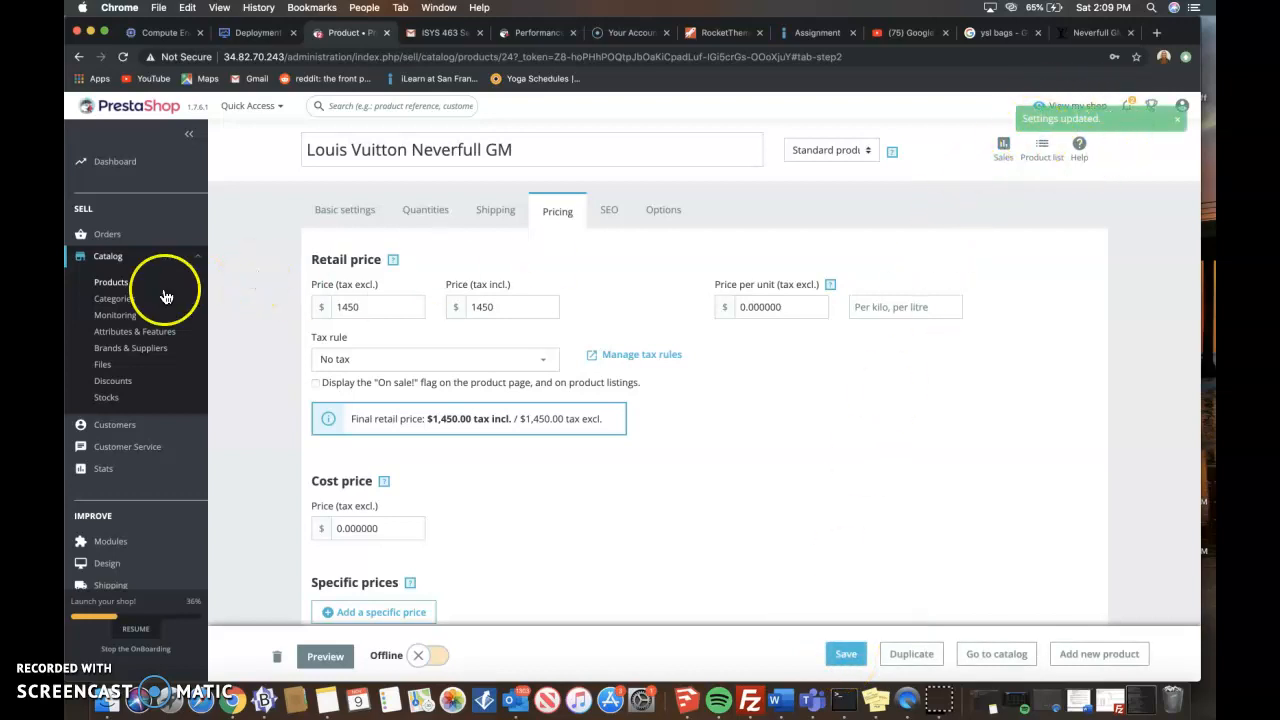
- Return to the list of catalog products
{"action": "left_click", "coordinate": [111, 284]}
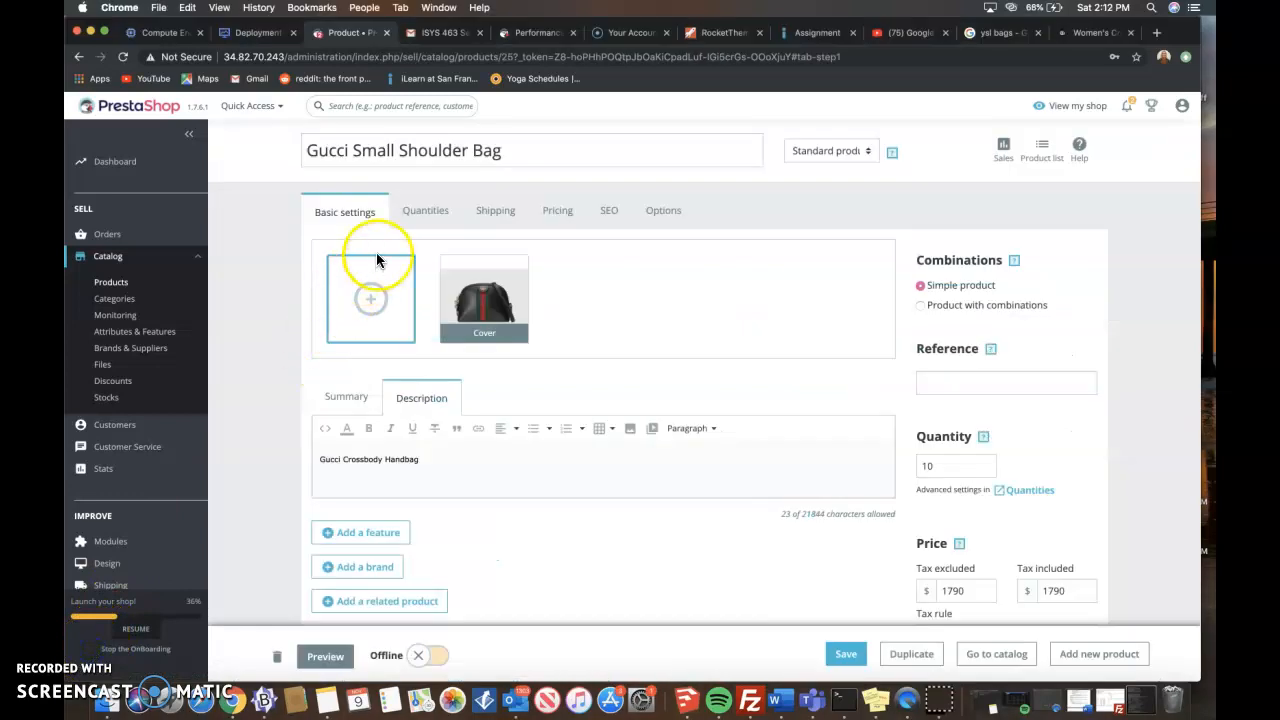
{"action": "left_click", "coordinate": [111, 283]}
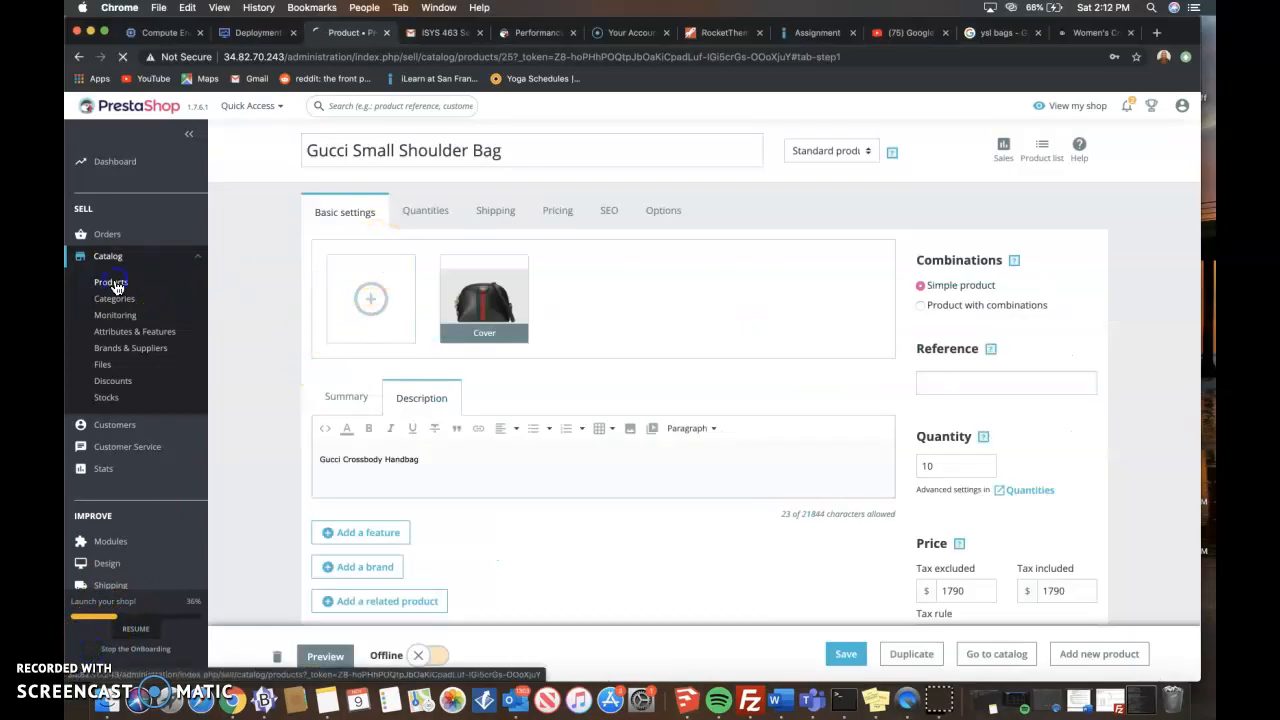